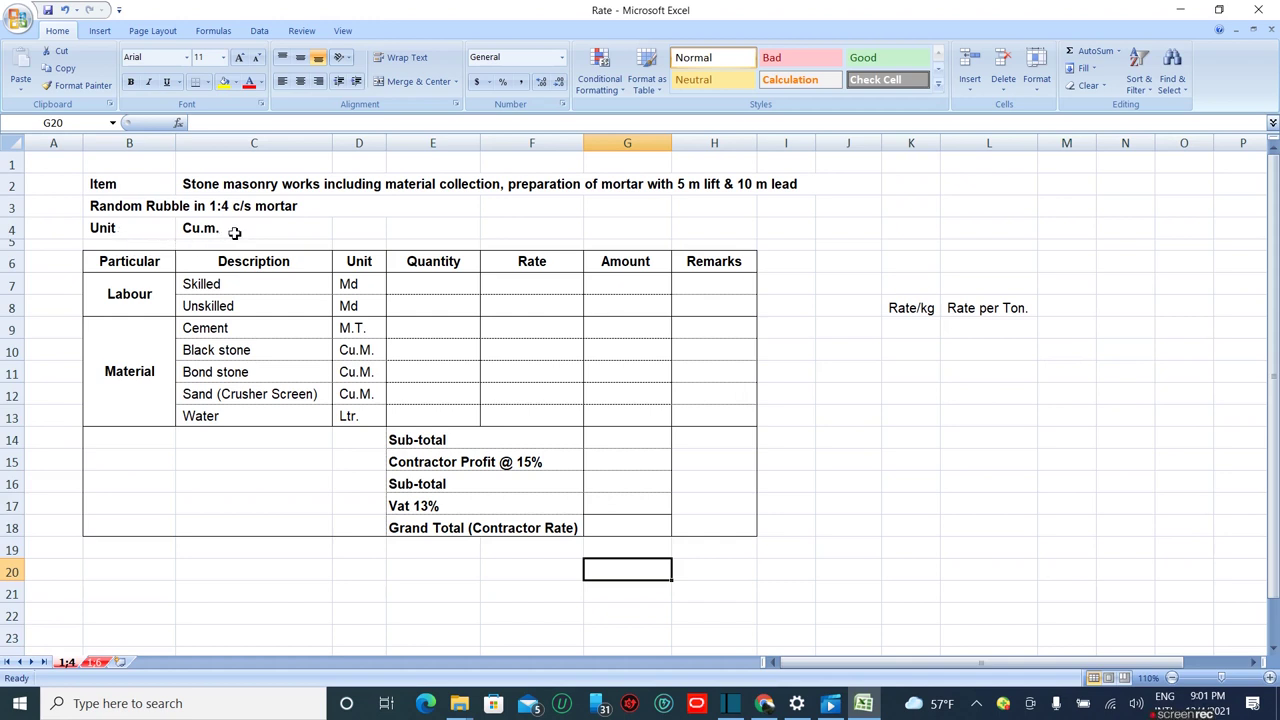
click(162, 300)
click(161, 345)
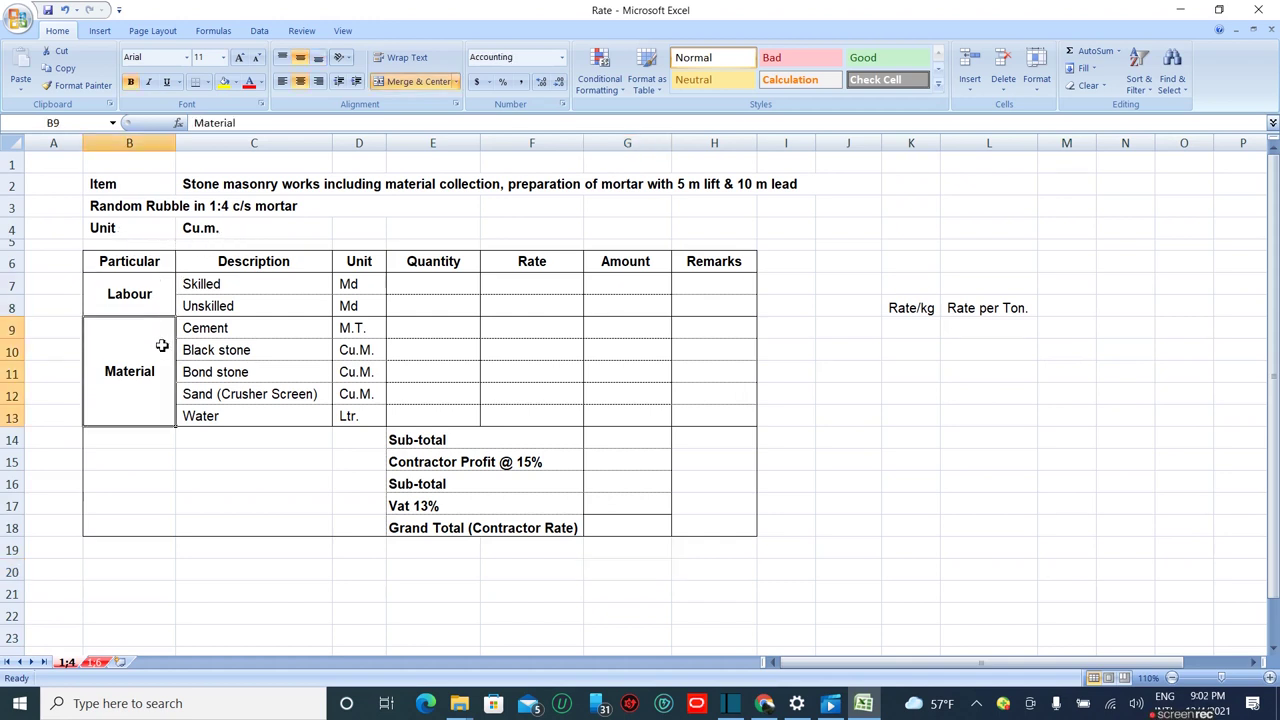
click(146, 300)
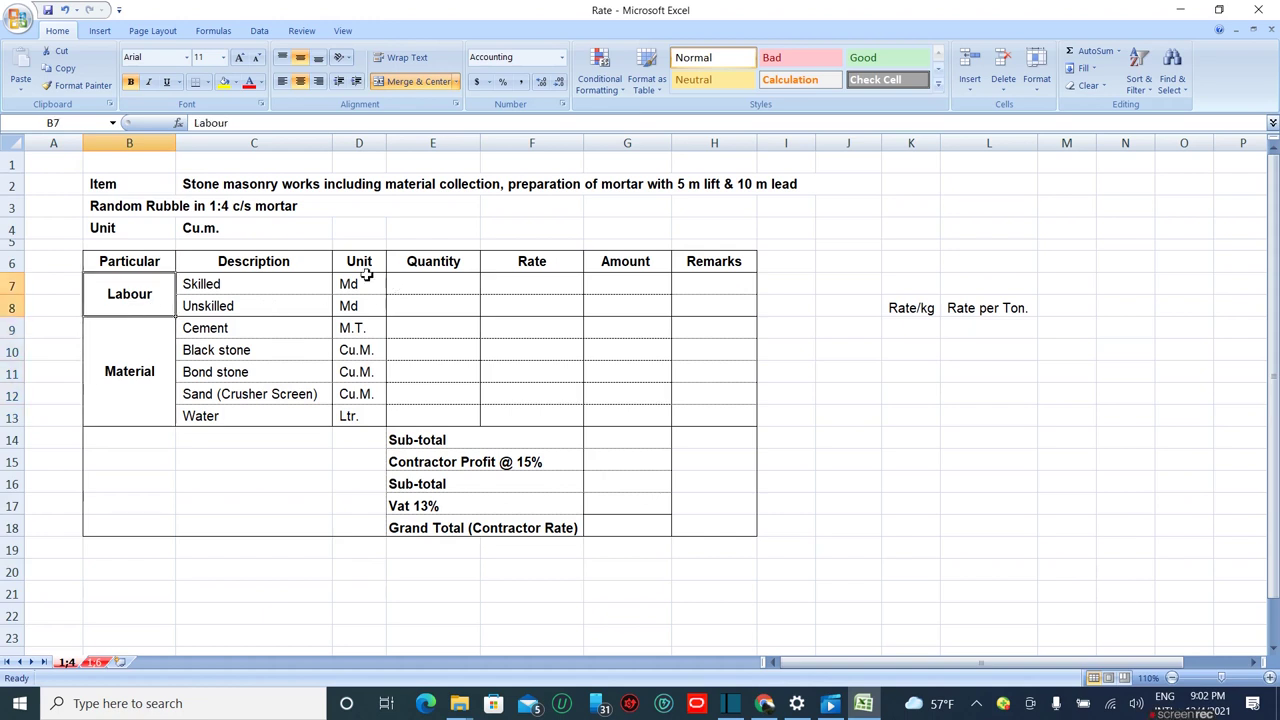
click(140, 350)
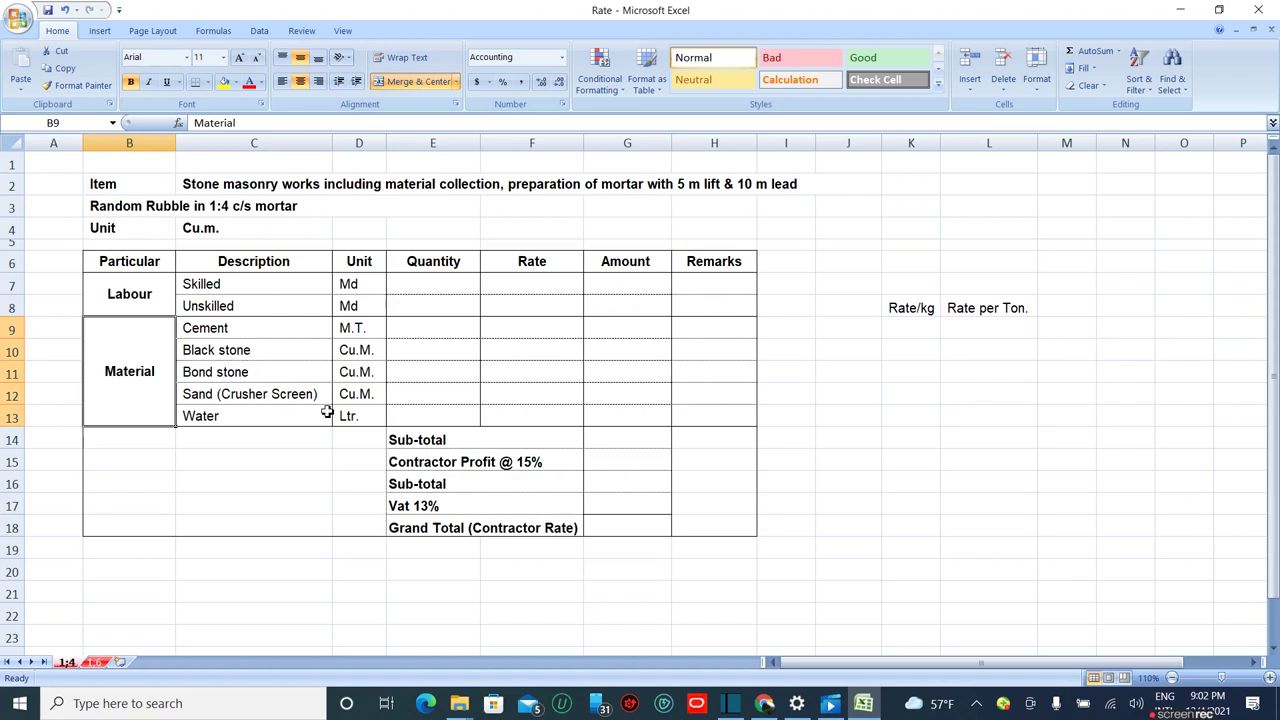
Step: Enter the labour quantities: 1.5 for Skilled and 5 for Unskilled
click(446, 285)
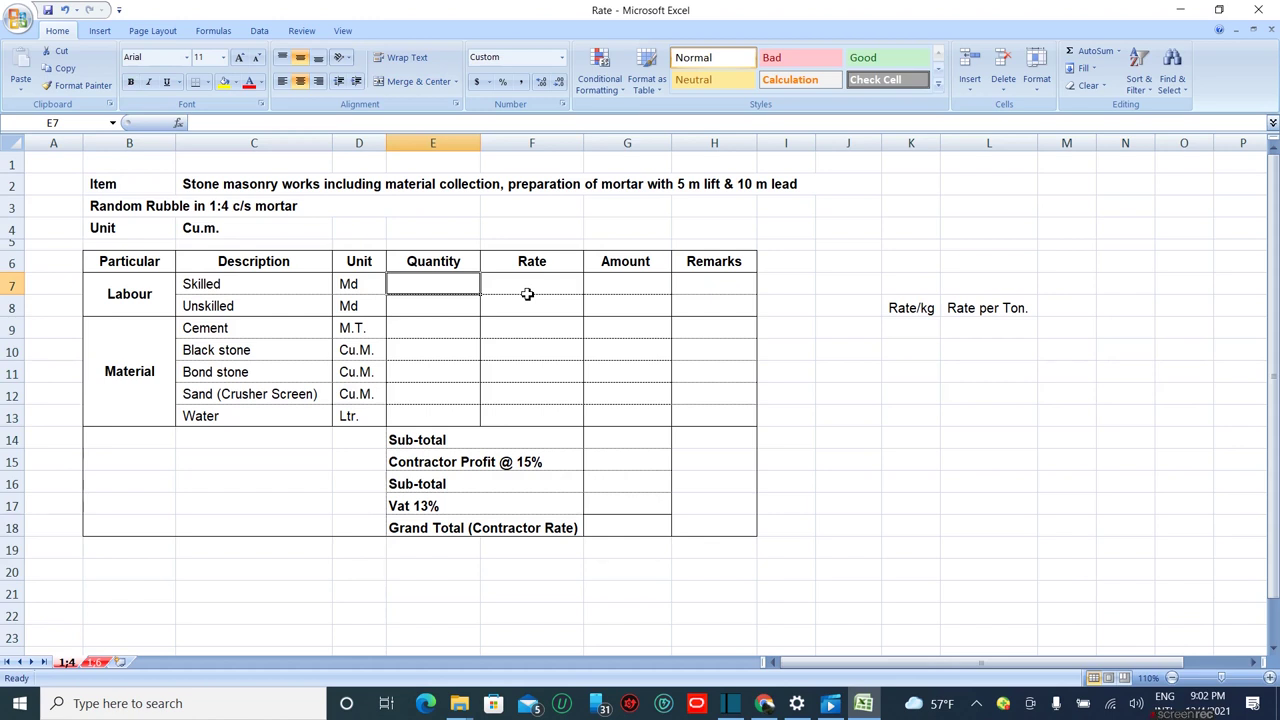
text(1.5)
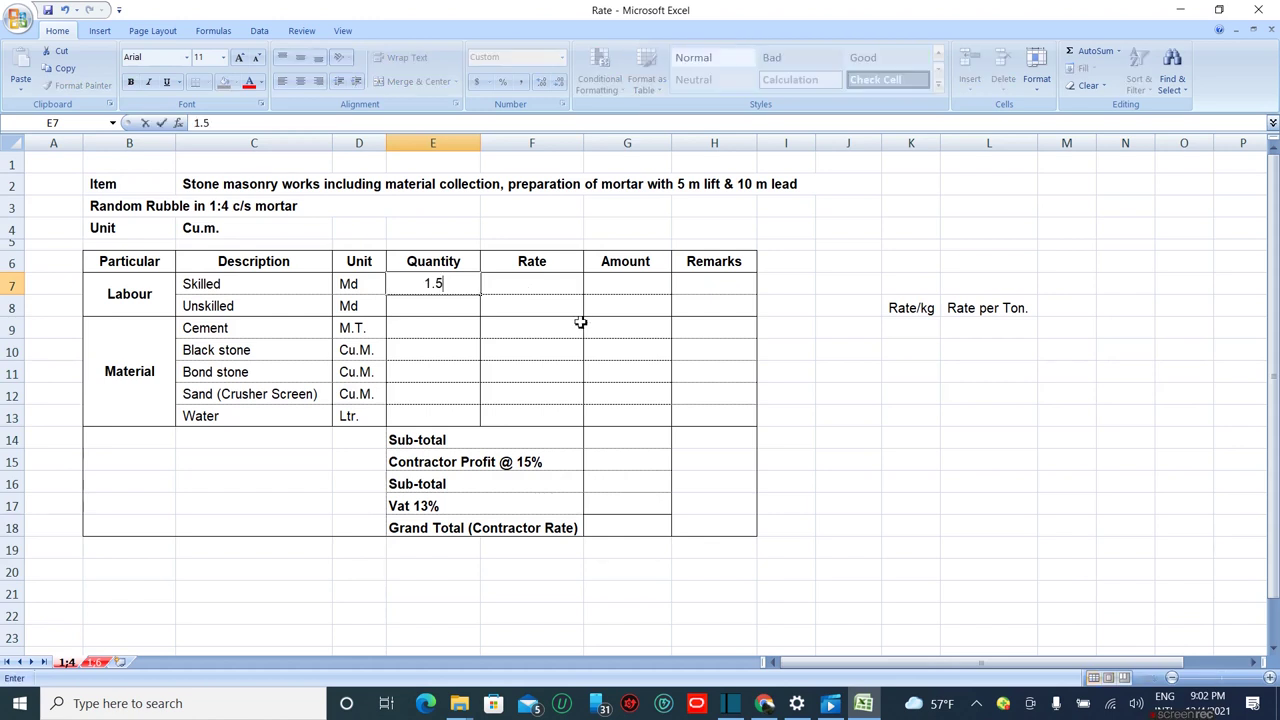
key(Return)
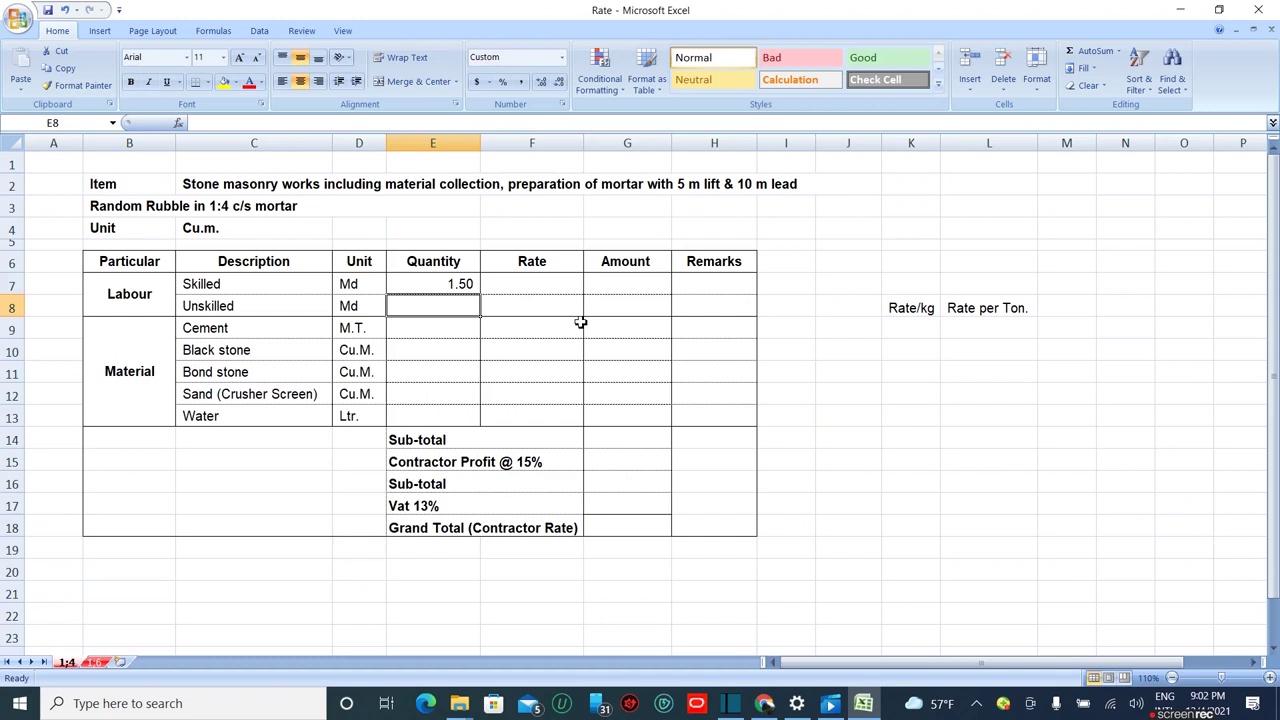
text(5)
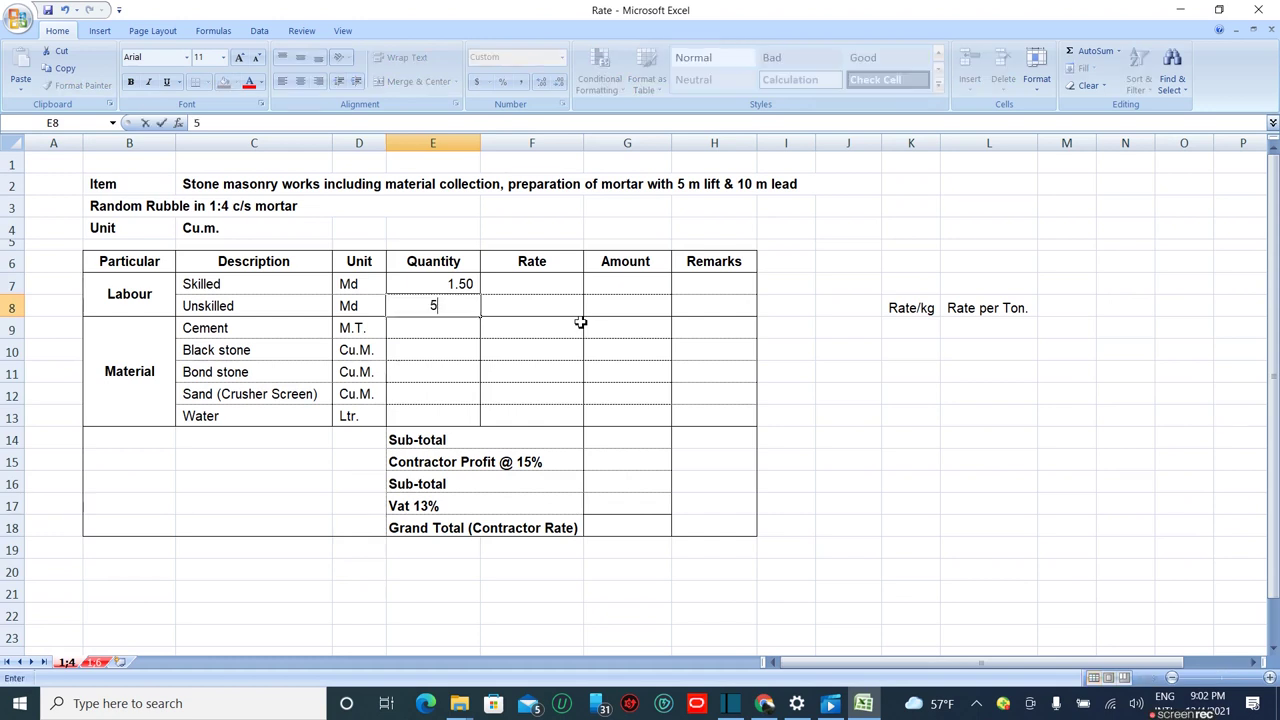
key(Return)
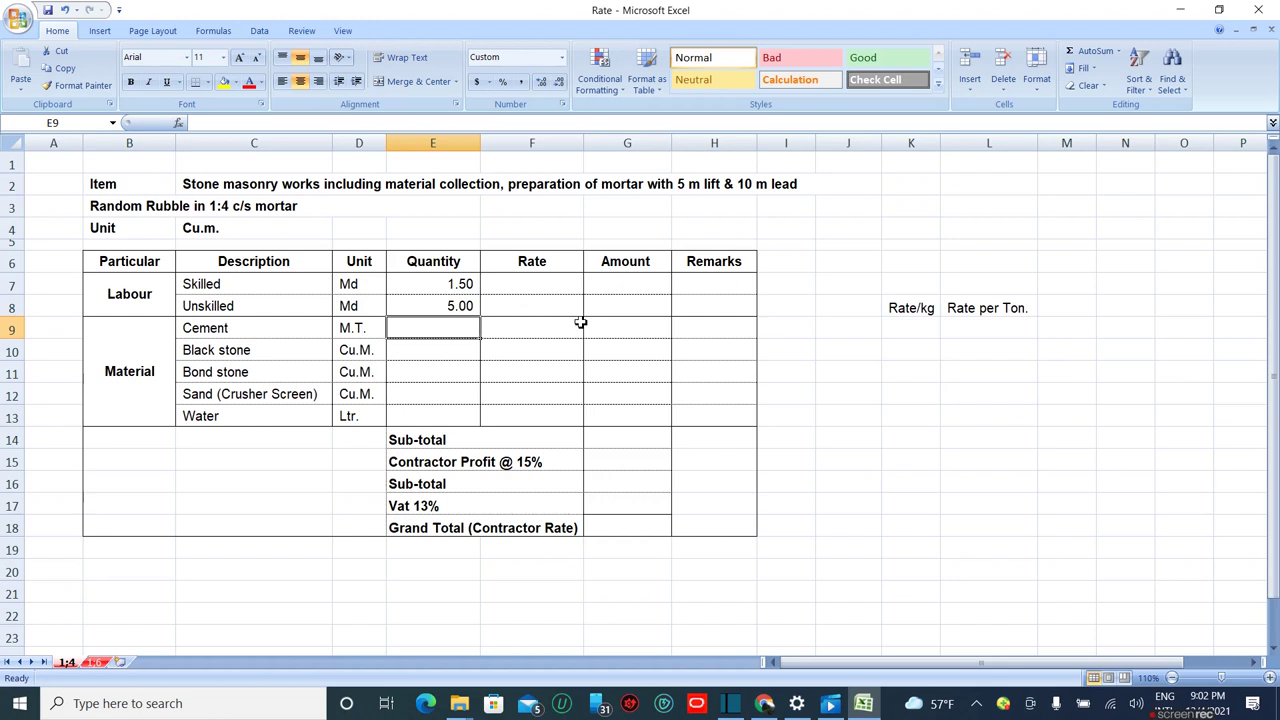
Step: Enter the material quantities: Cement 0.159, Black stone 1, Bond stone 0.1, Sand (Crusher Screen) 0.45 and Water 100
text(0.159)
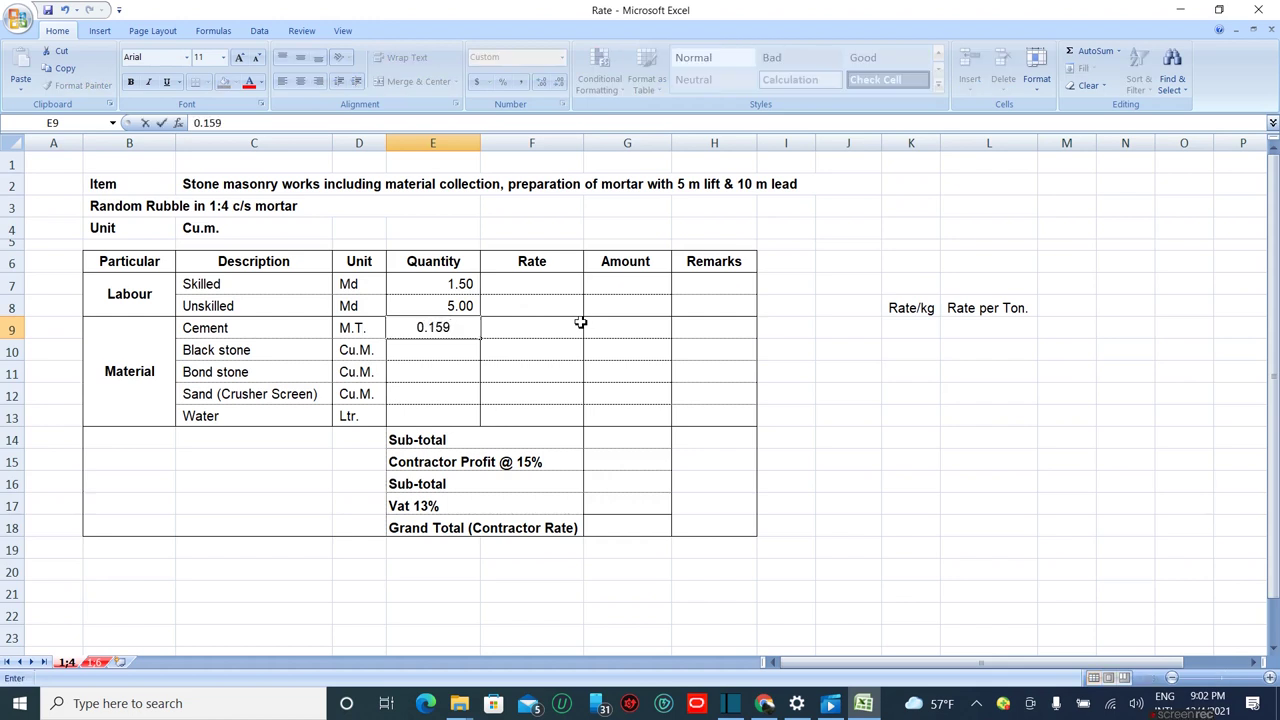
key(Return)
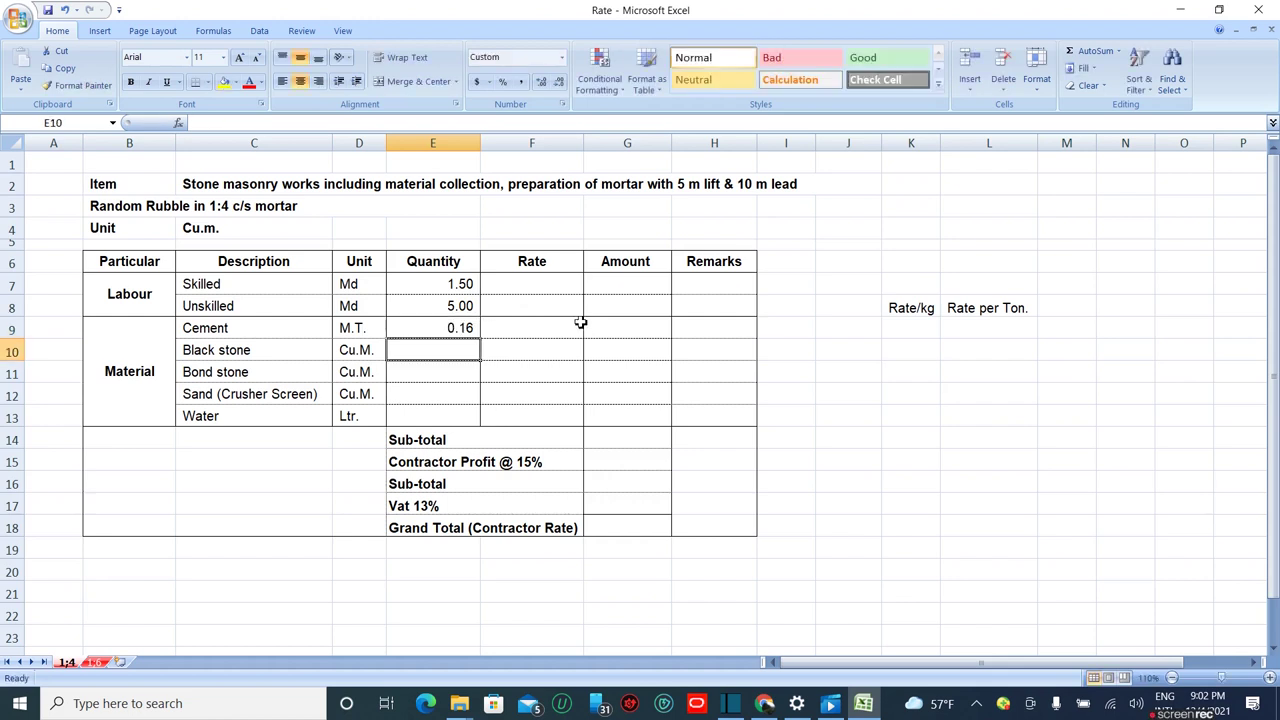
text(1)
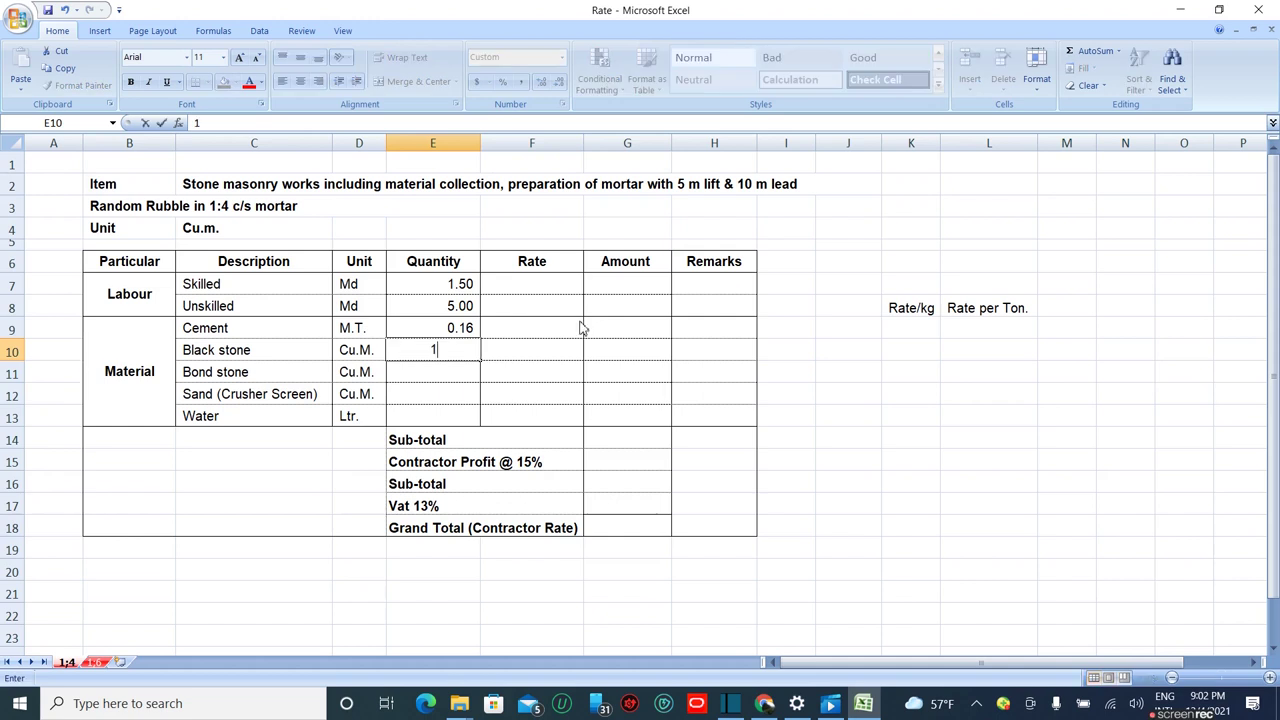
key(Return)
text(0.1)
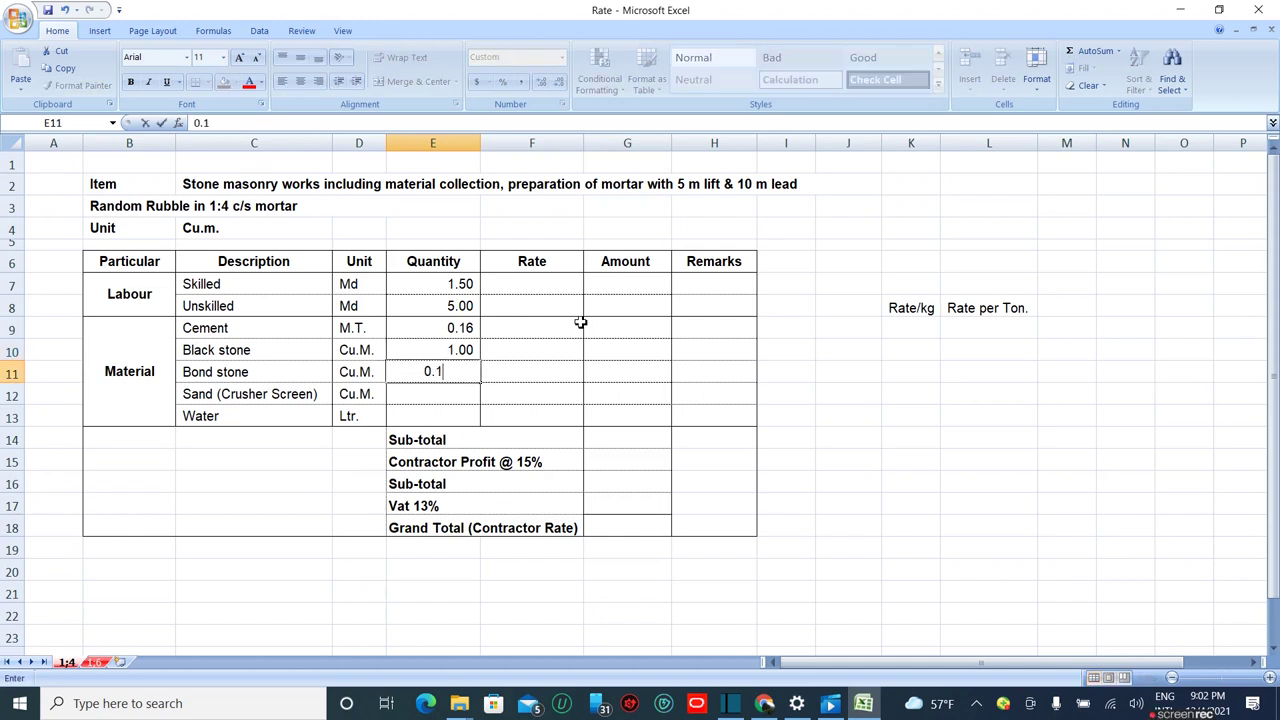
key(Return)
text(0.45)
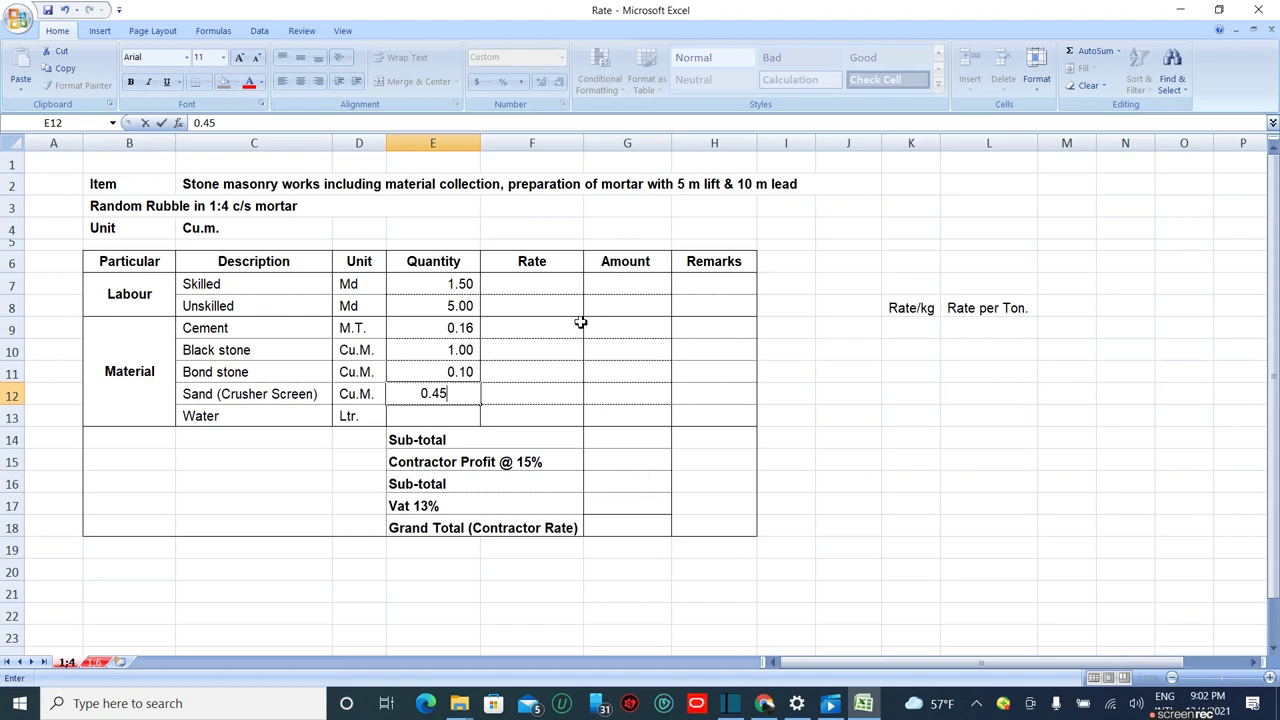
key(Return)
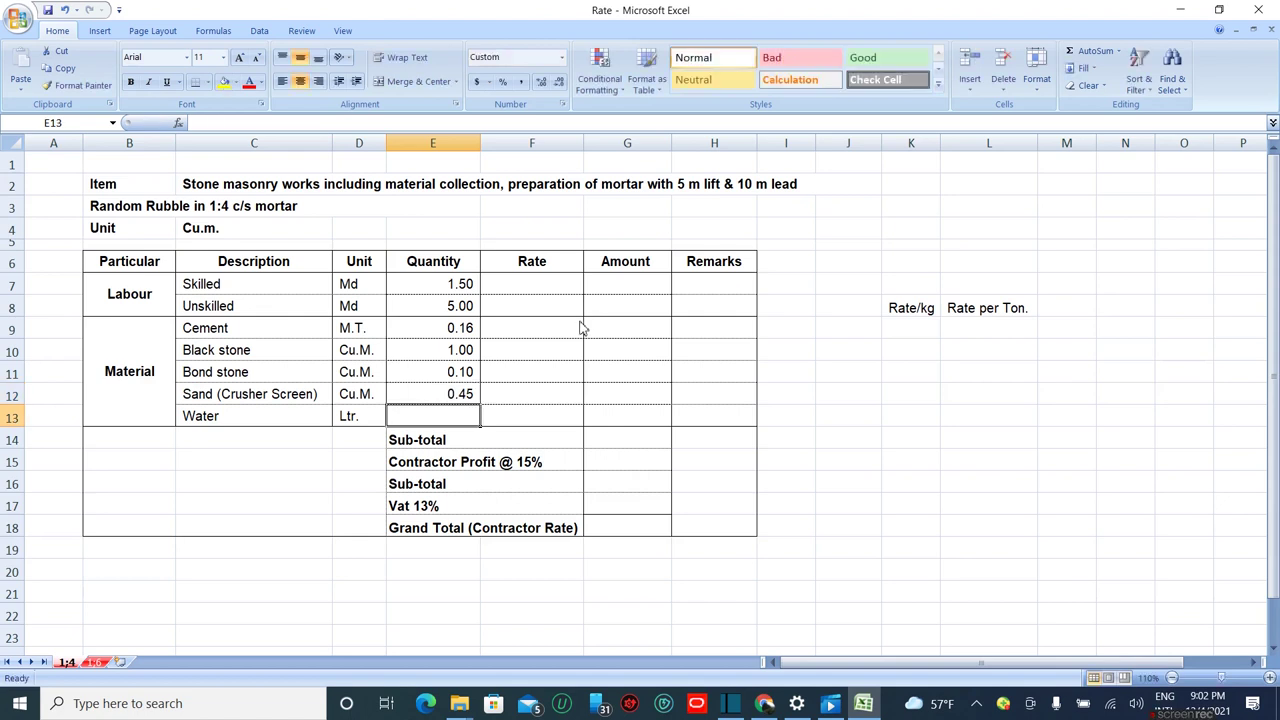
text(100)
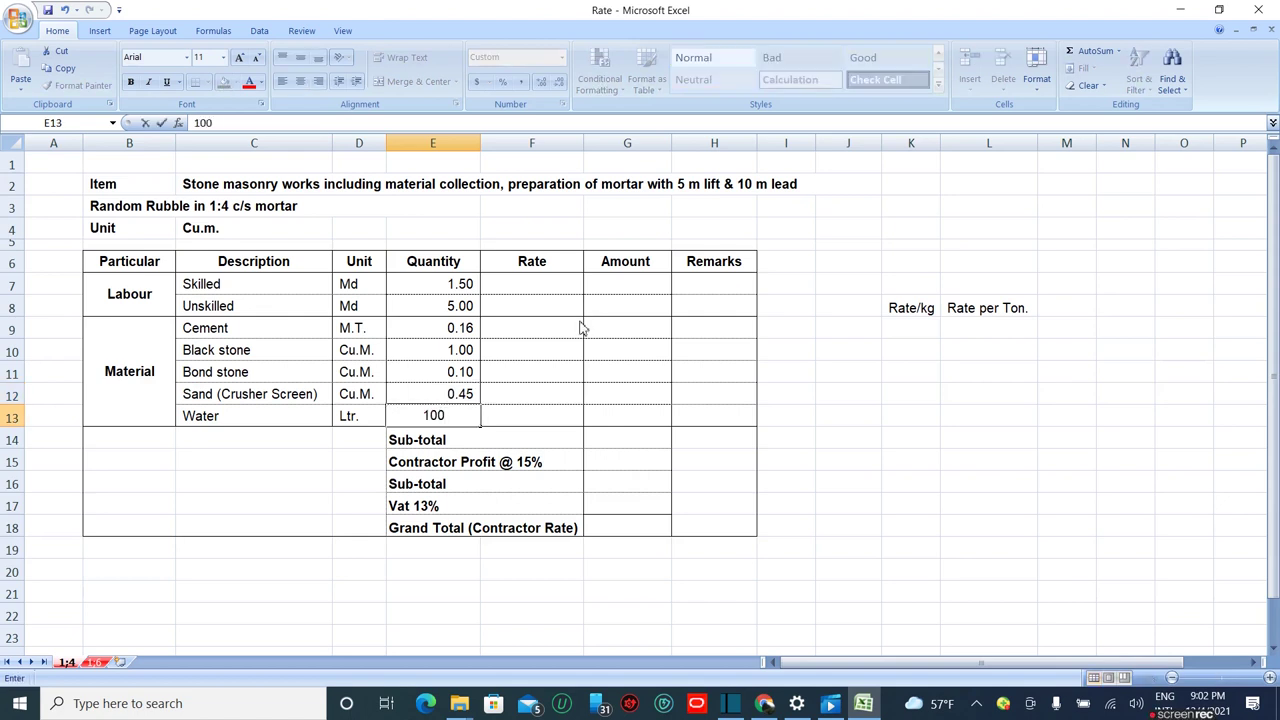
Step: Enter the labour rates: 1200 for Skilled and 800 for Unskilled
click(523, 287)
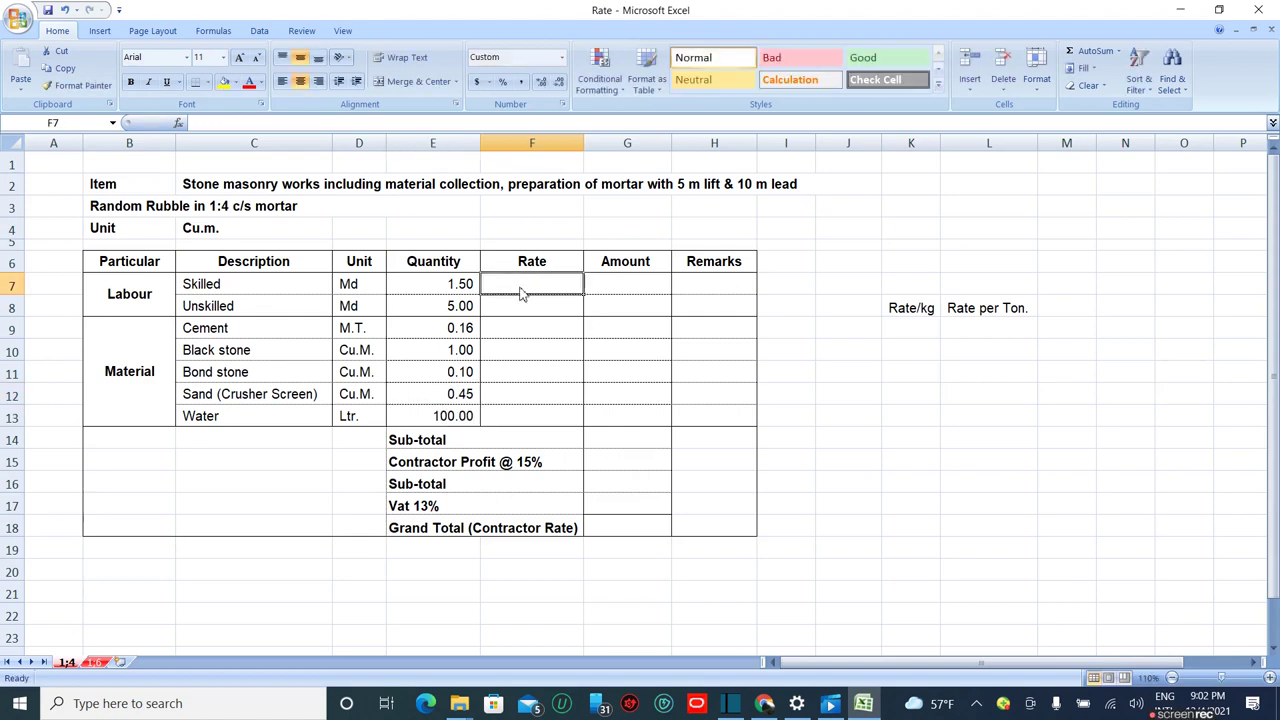
text(1200)
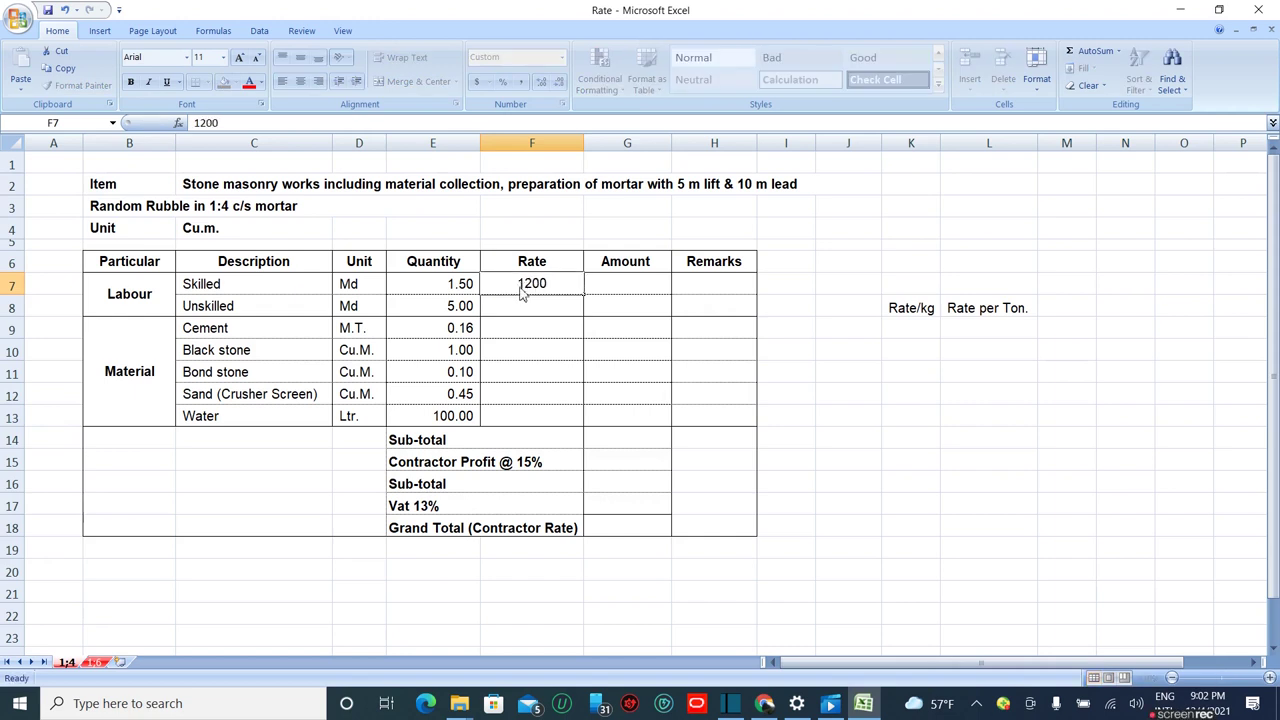
key(Return)
text(800)
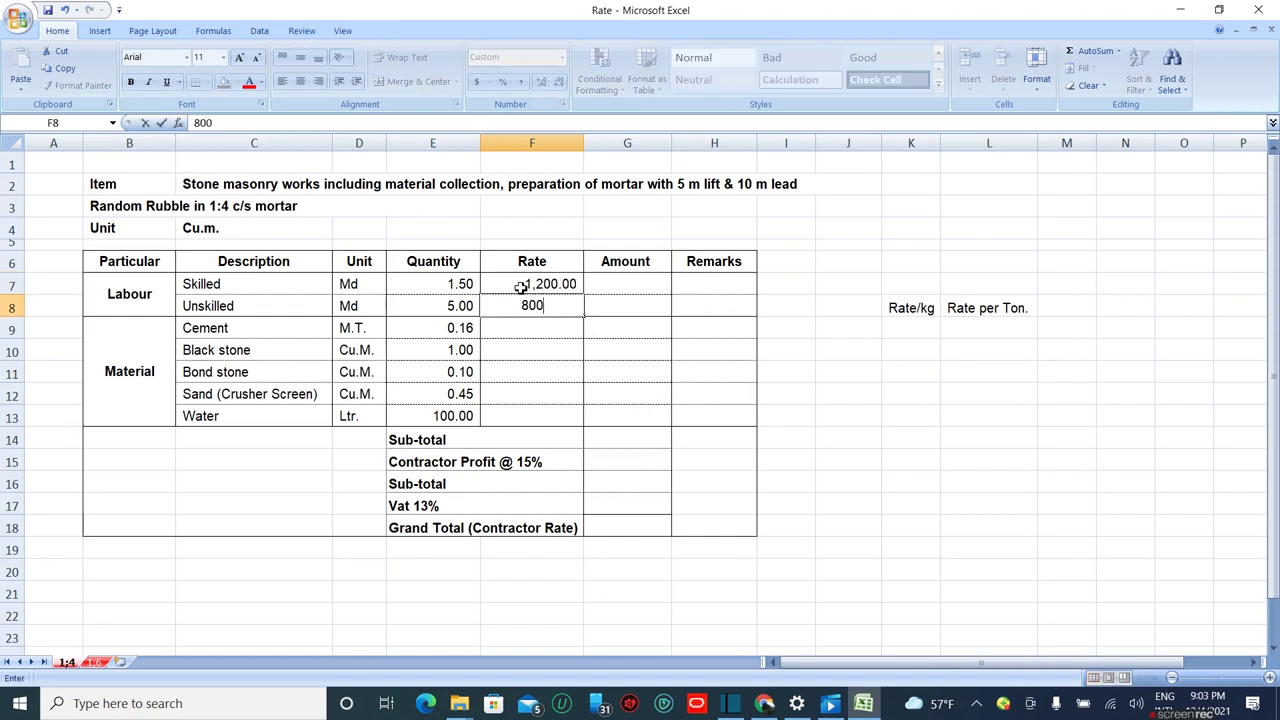
key(Return)
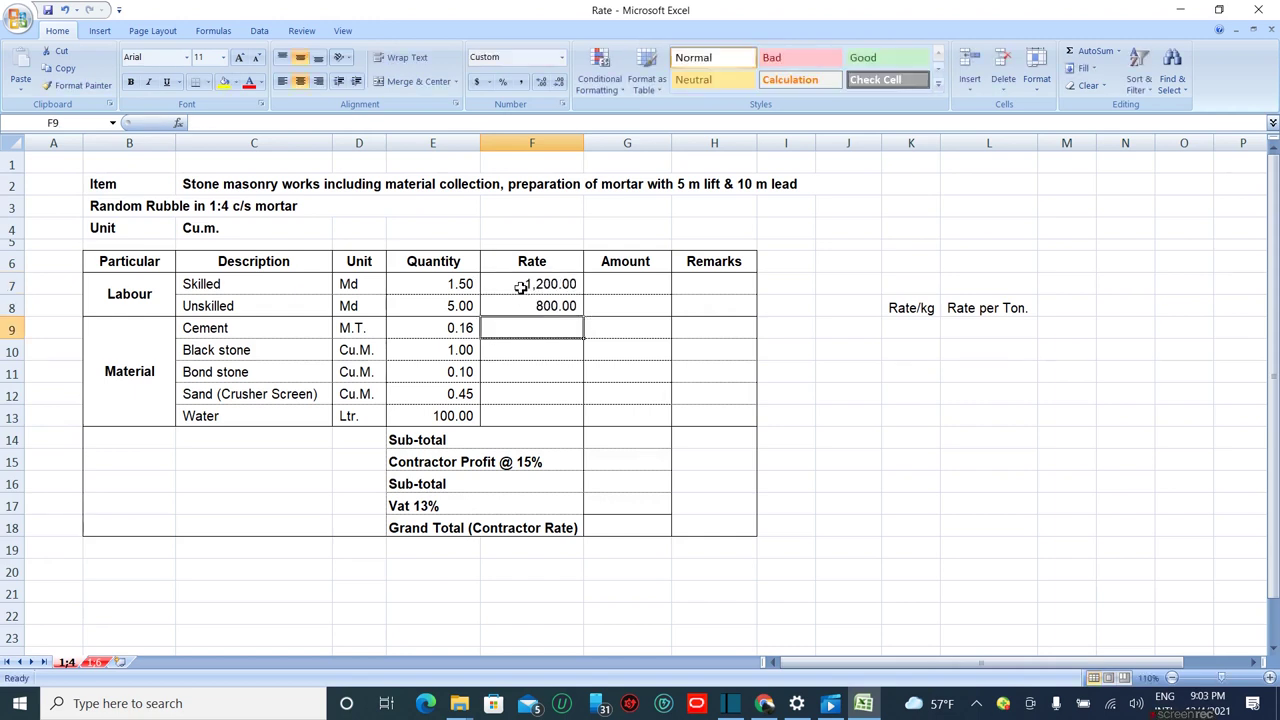
Step: Enter 1000 in J9 and calculate the cement rate per kg in K9 with the formula =800/50
click(849, 328)
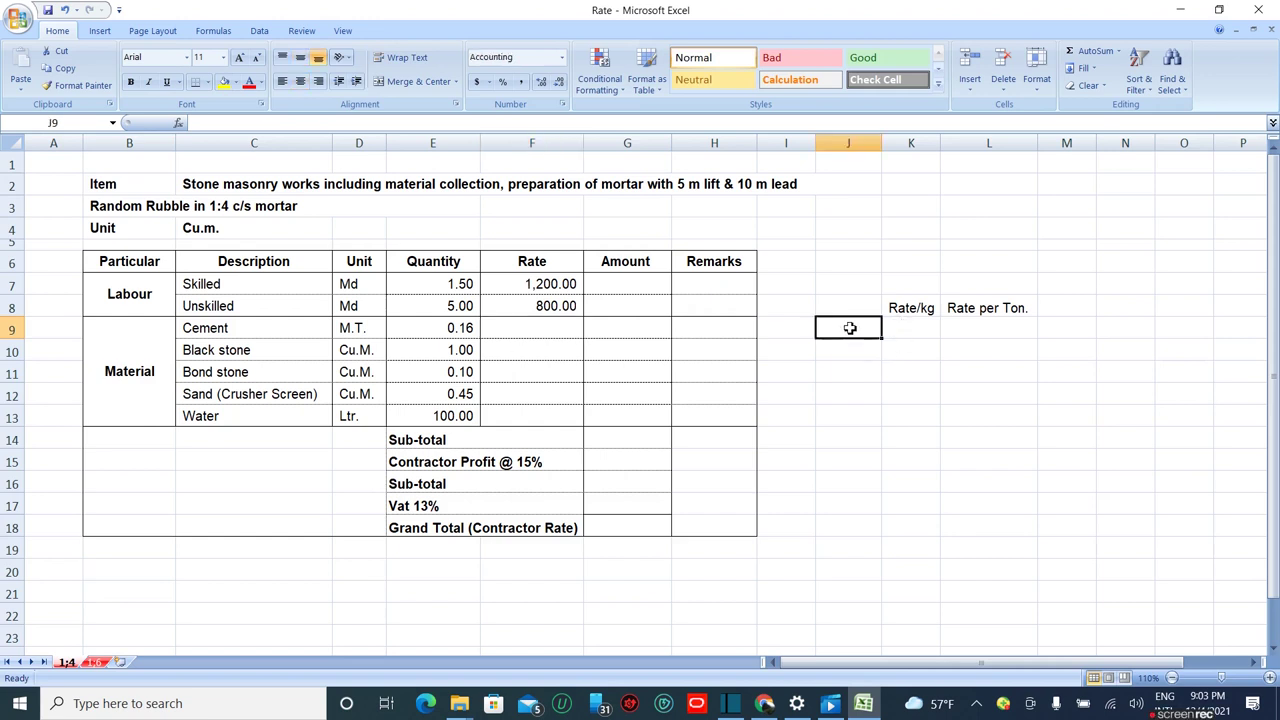
text(1000)
key(Tab)
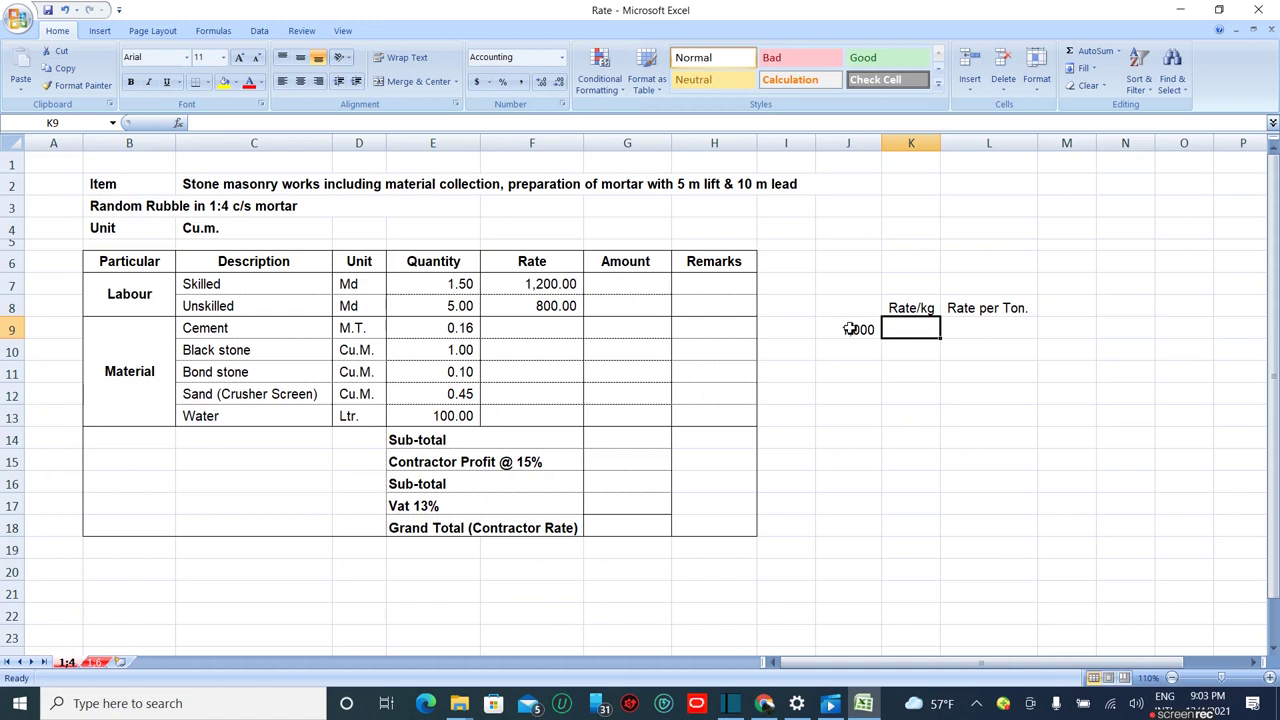
text(=8)
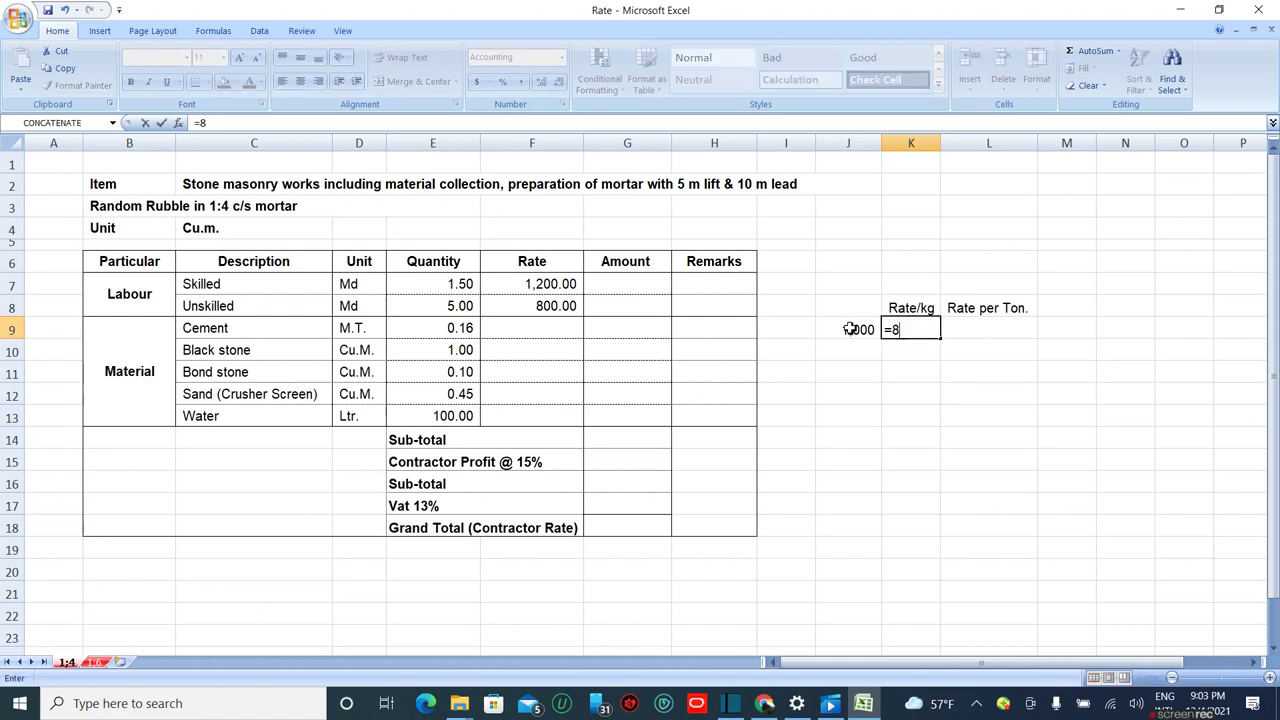
text(00/50)
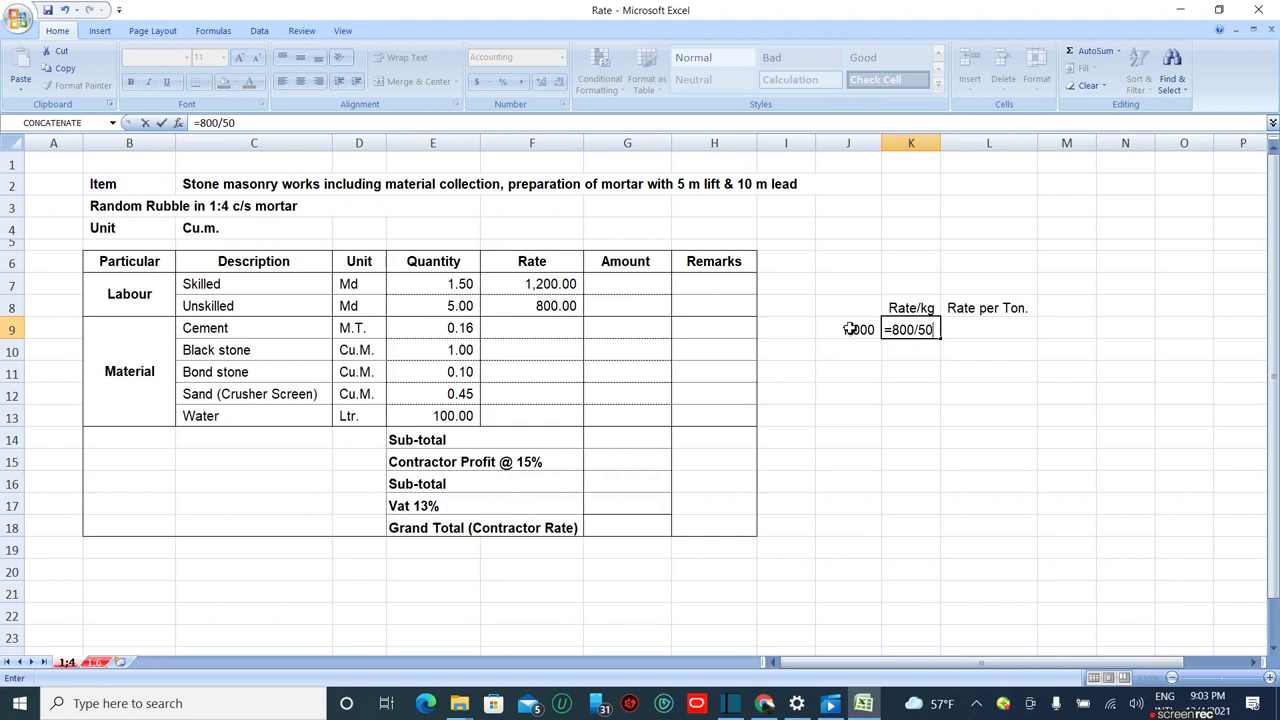
key(Return)
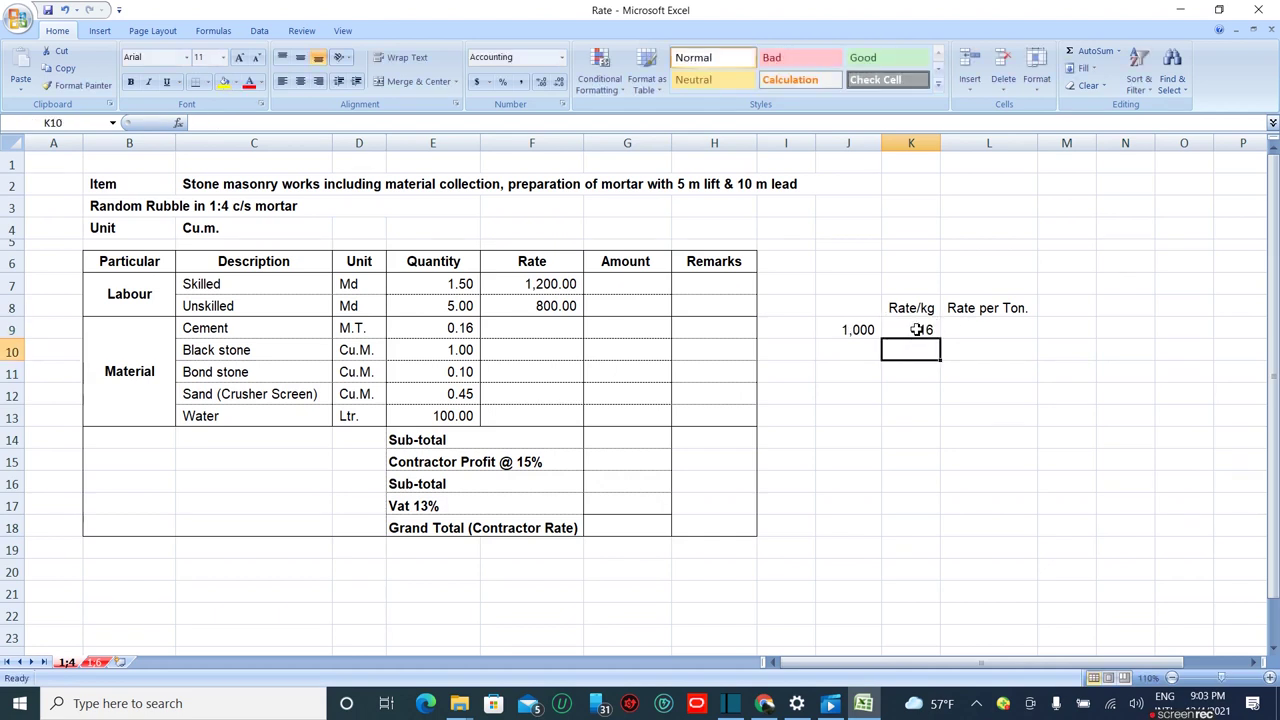
Step: Calculate the cement rate per ton in L9 by multiplying K9 by J9
click(963, 325)
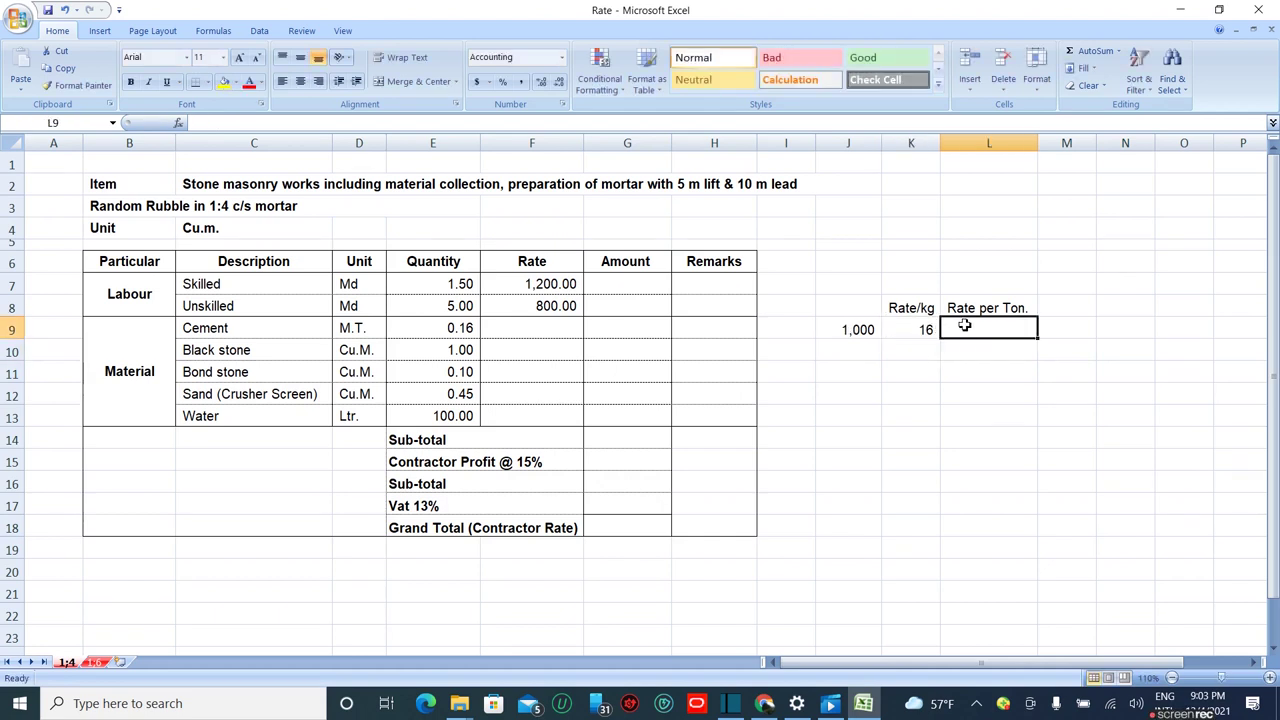
text(=)
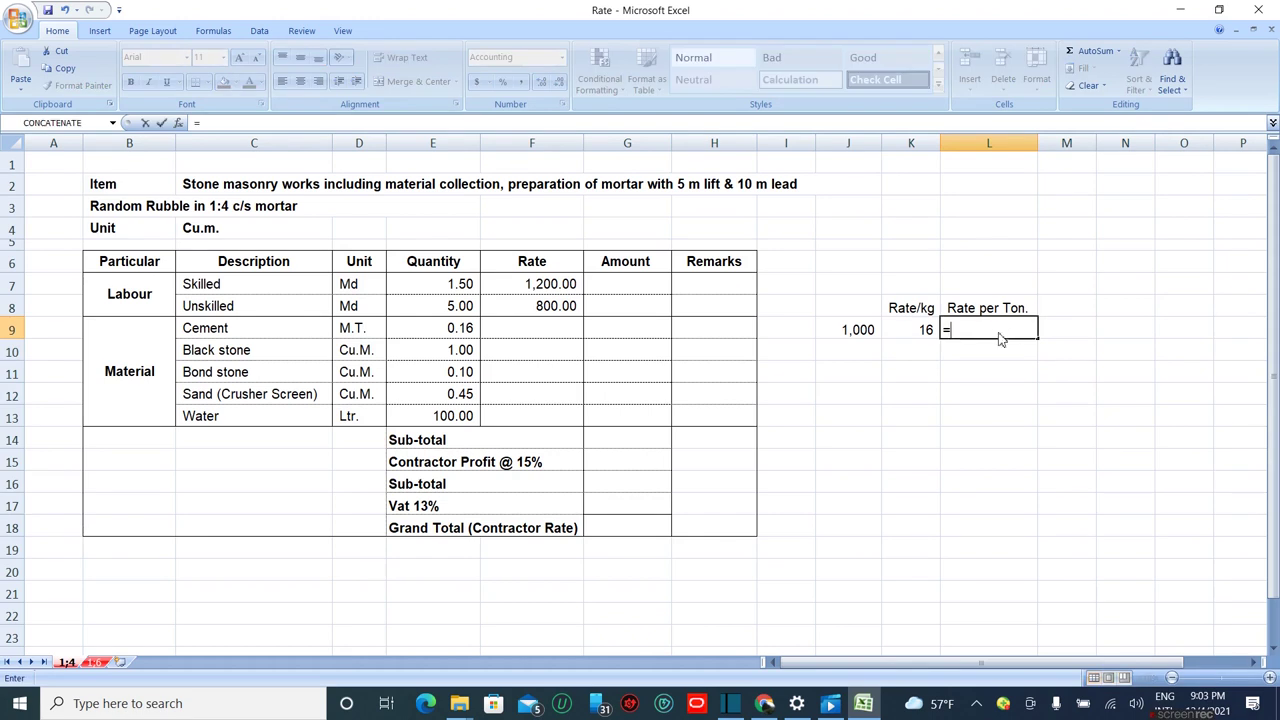
click(925, 330)
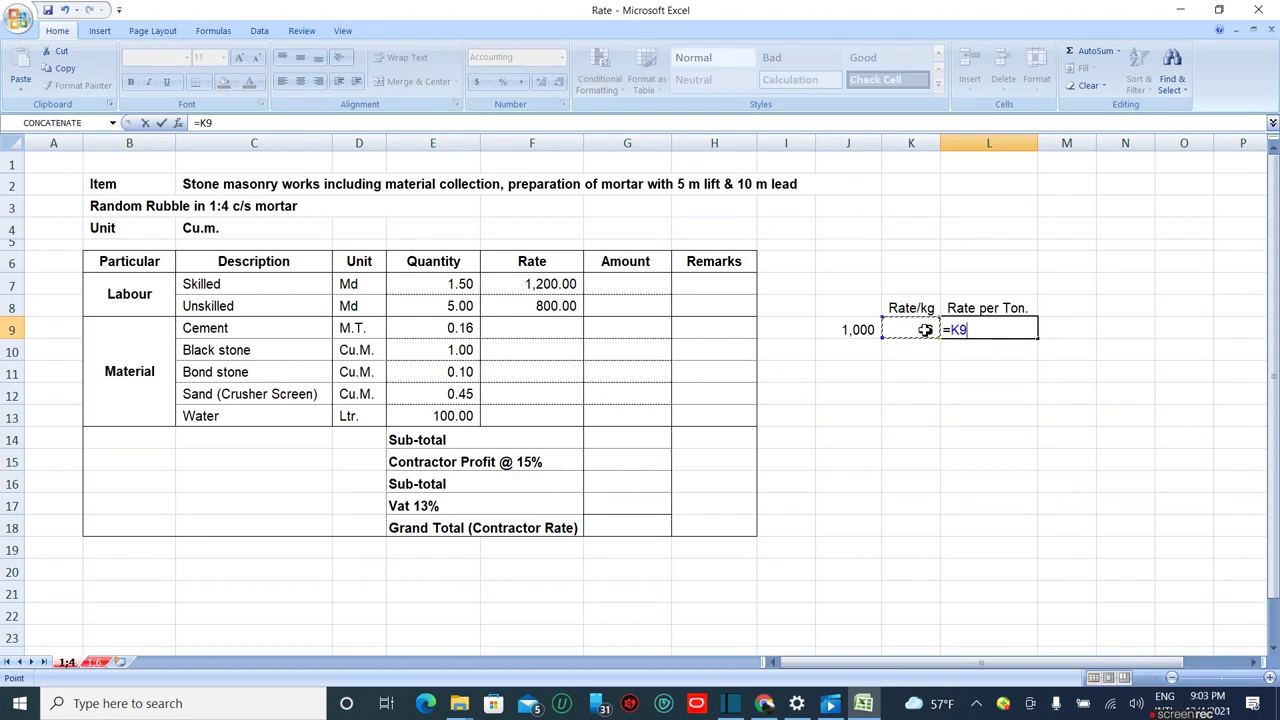
text(*)
click(868, 330)
key(Return)
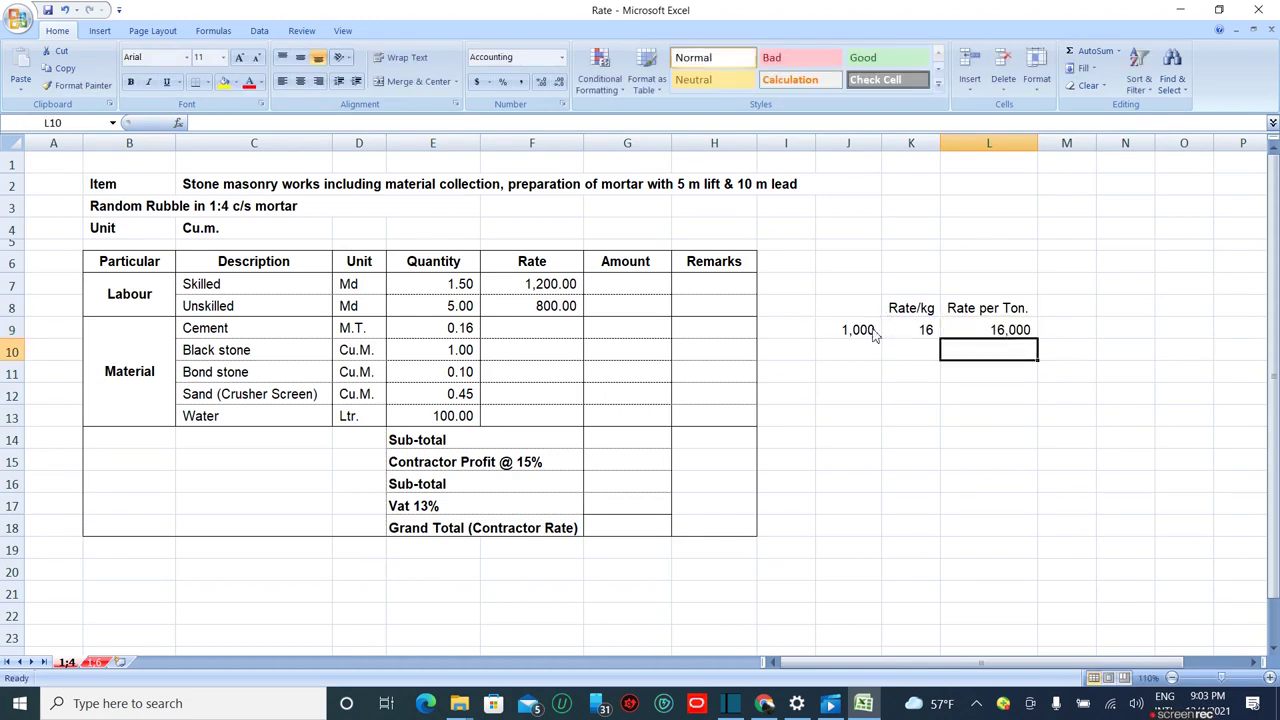
Step: Enter the material rates: Cement 16000, Black stone 1200, Bond stone 1200, Sand (Crusher Screen) 2800 and Water 5
click(562, 333)
text(16000)
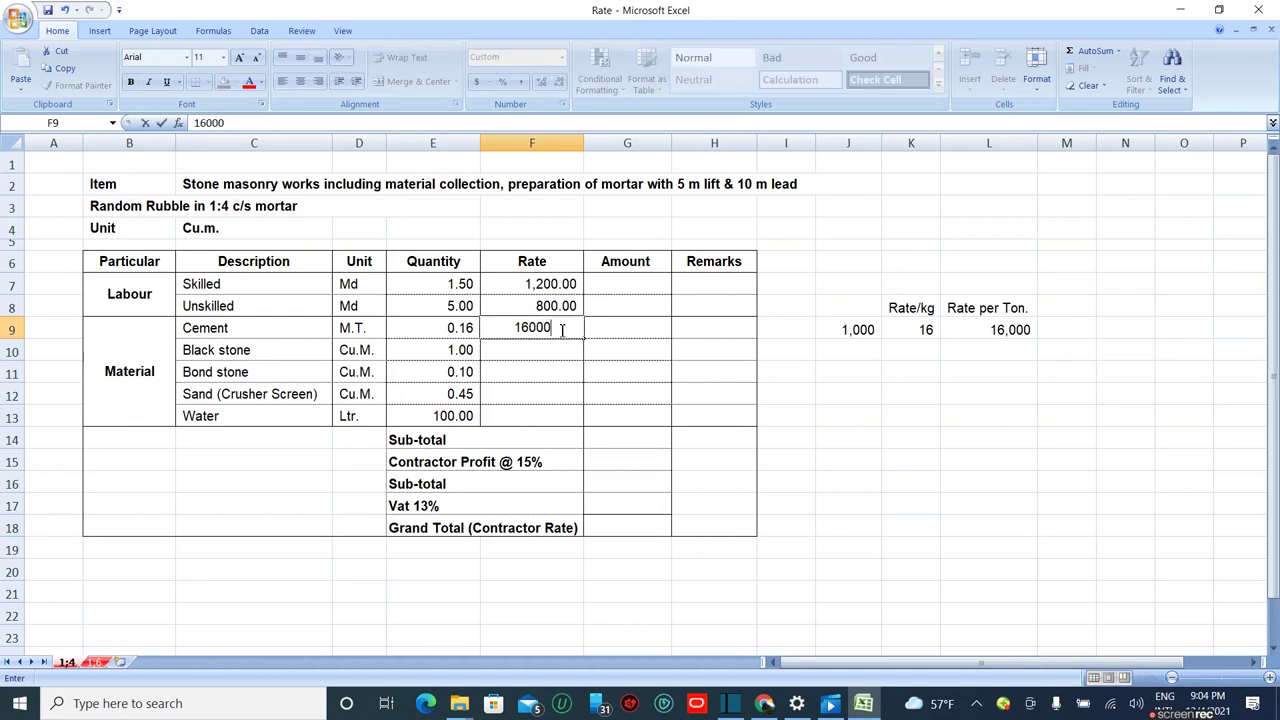
key(Return)
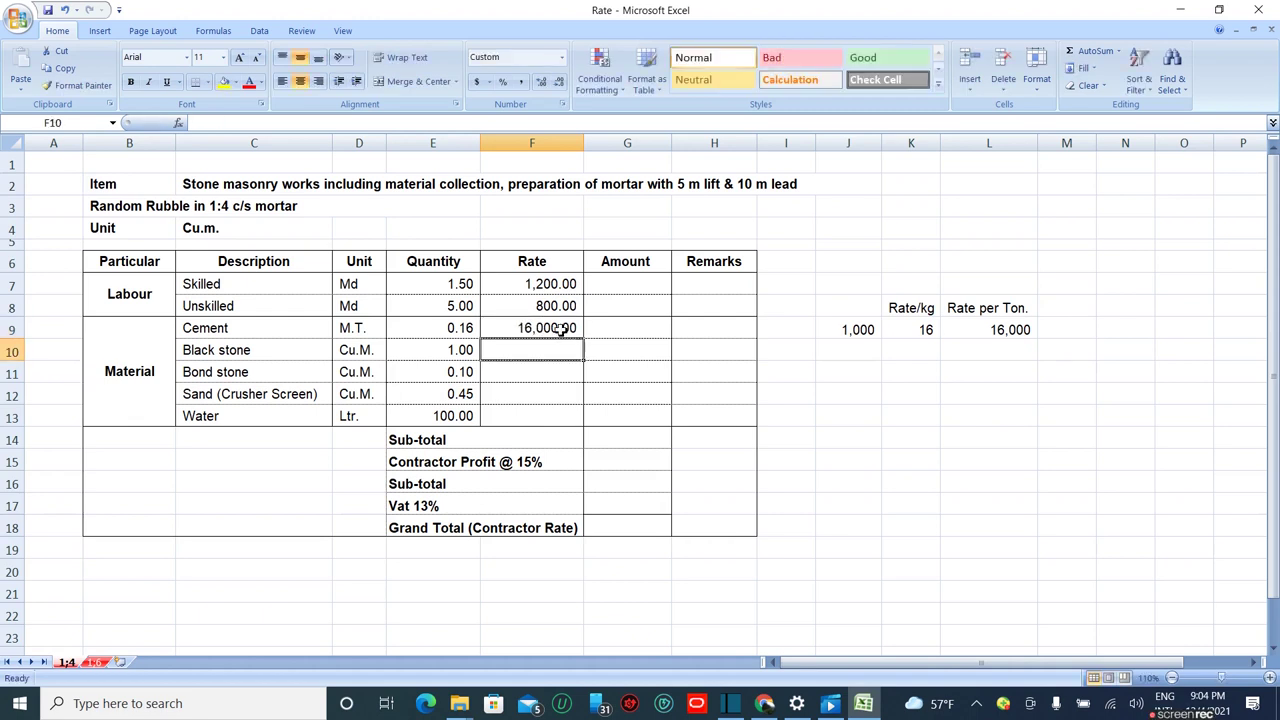
text(1200)
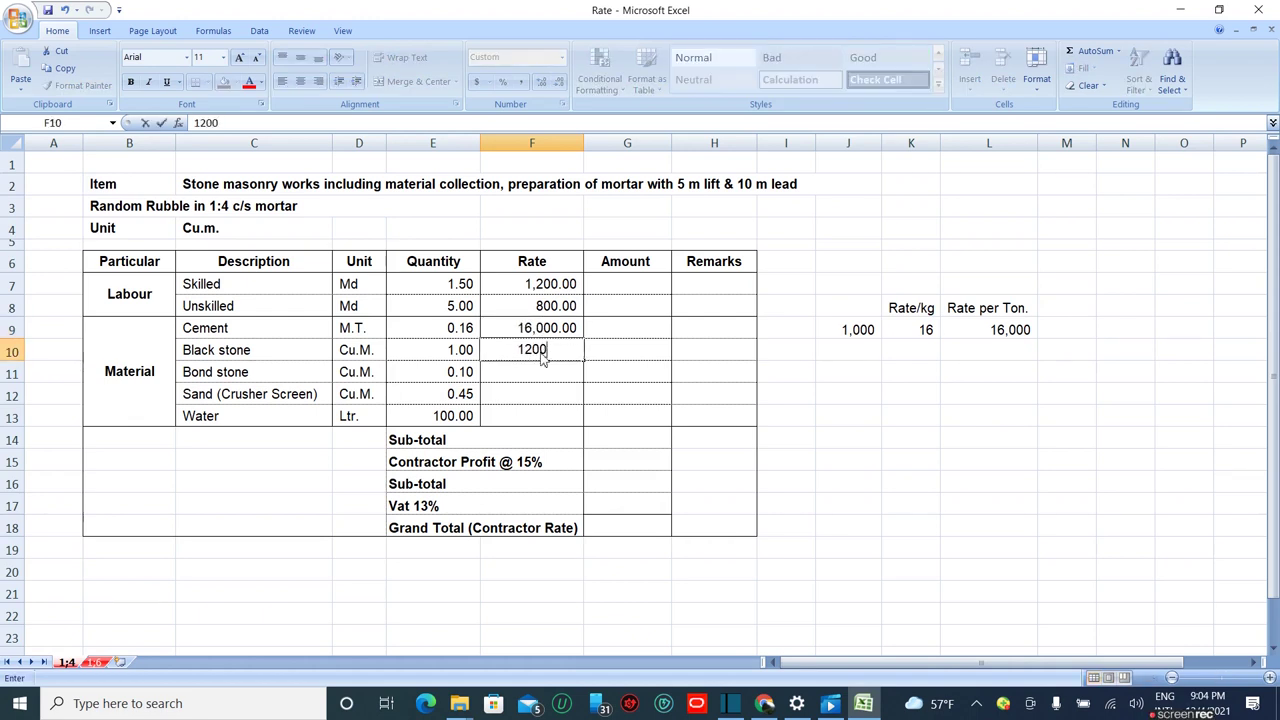
key(Return)
text(1200)
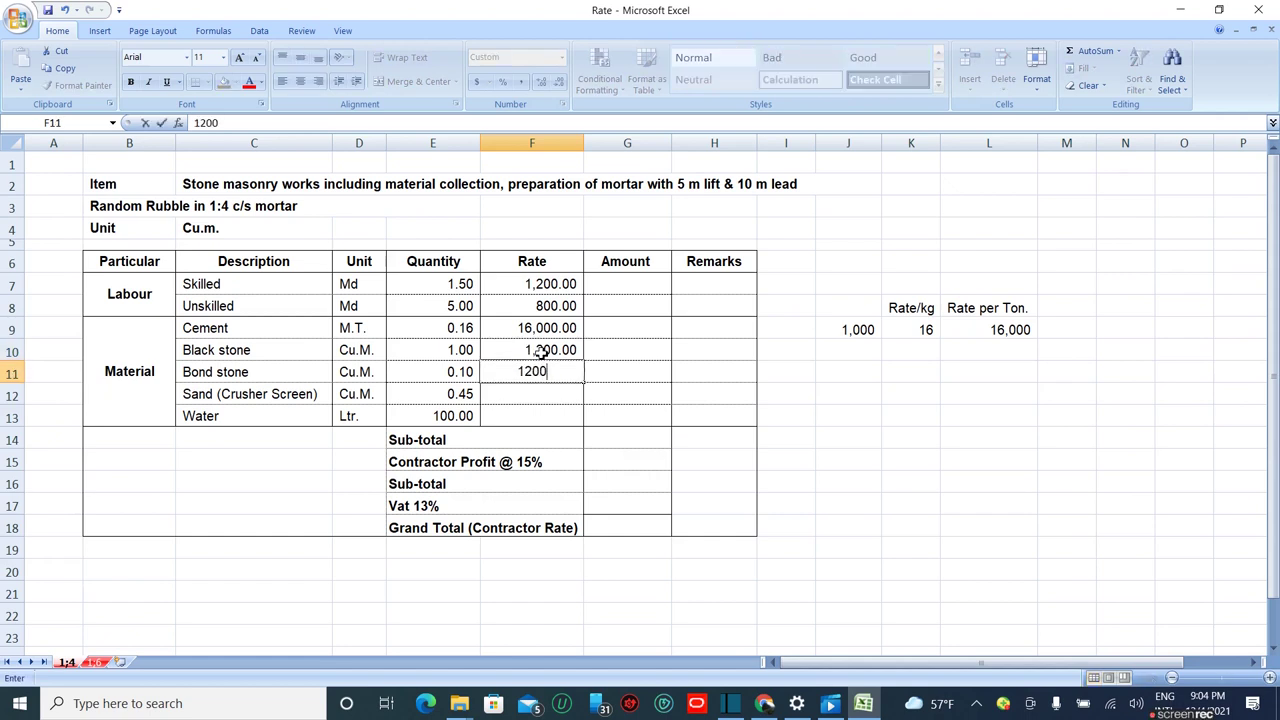
key(Return)
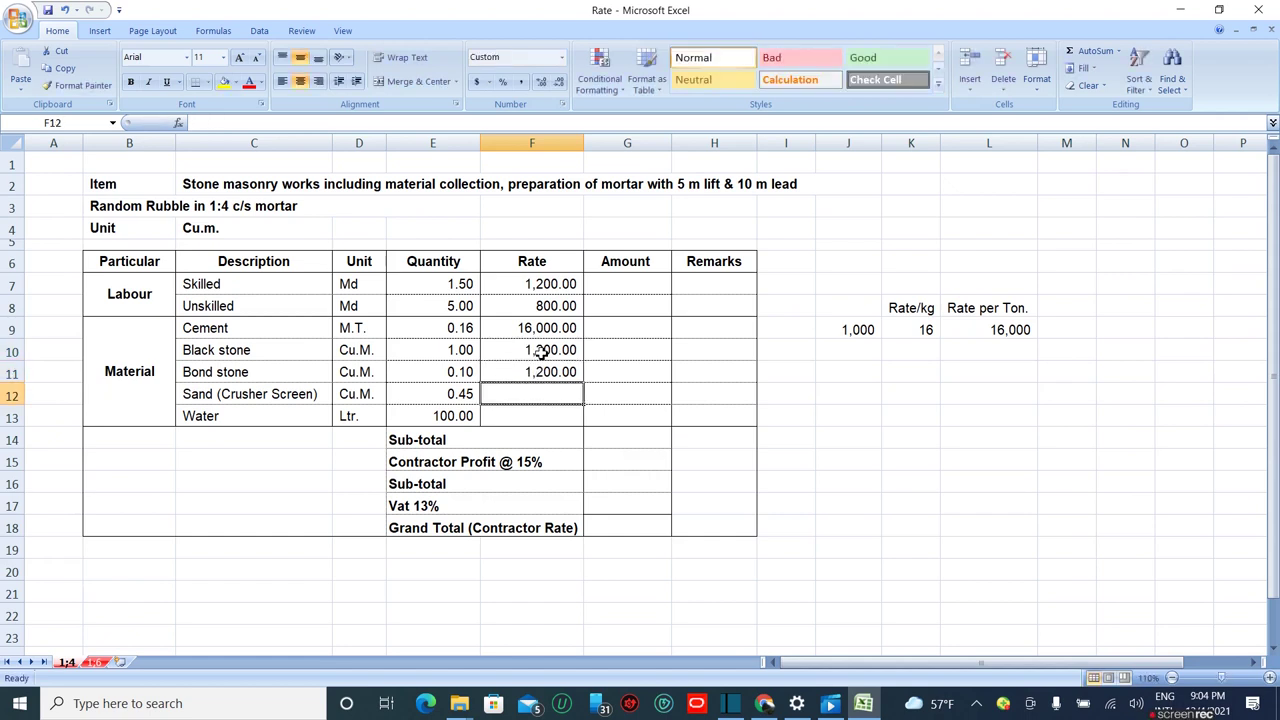
text(2800)
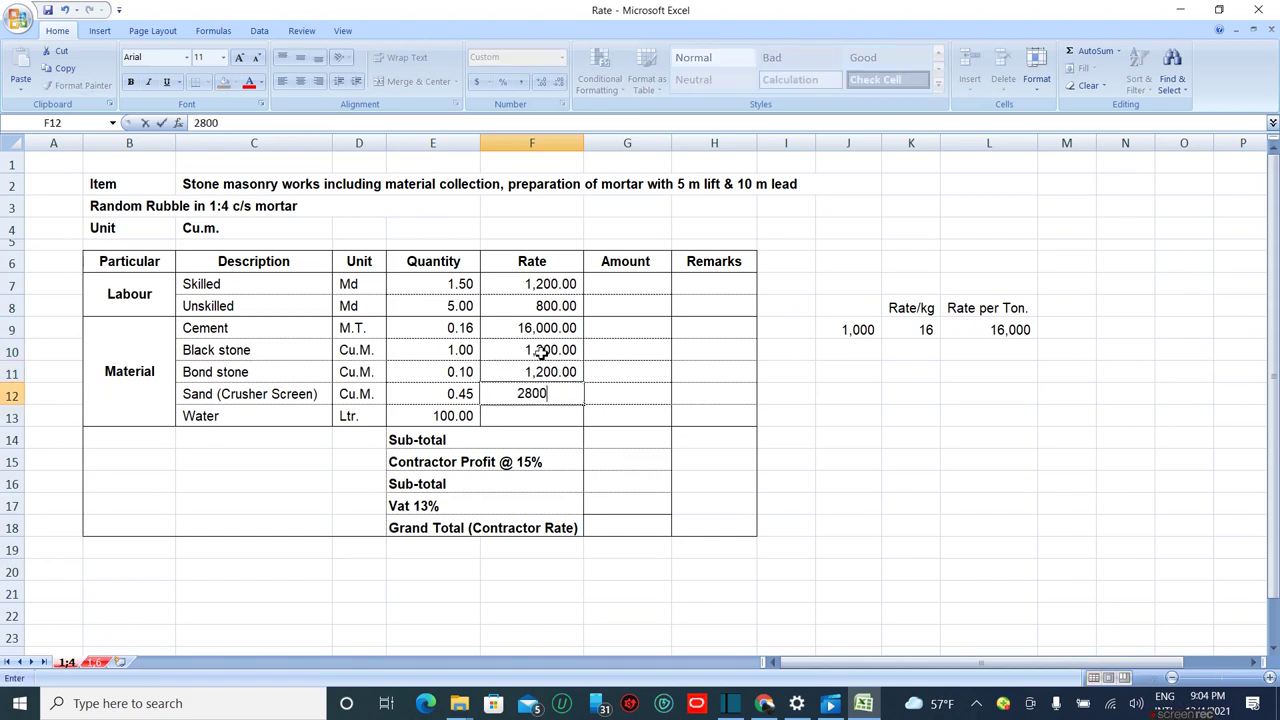
key(Return)
text(5)
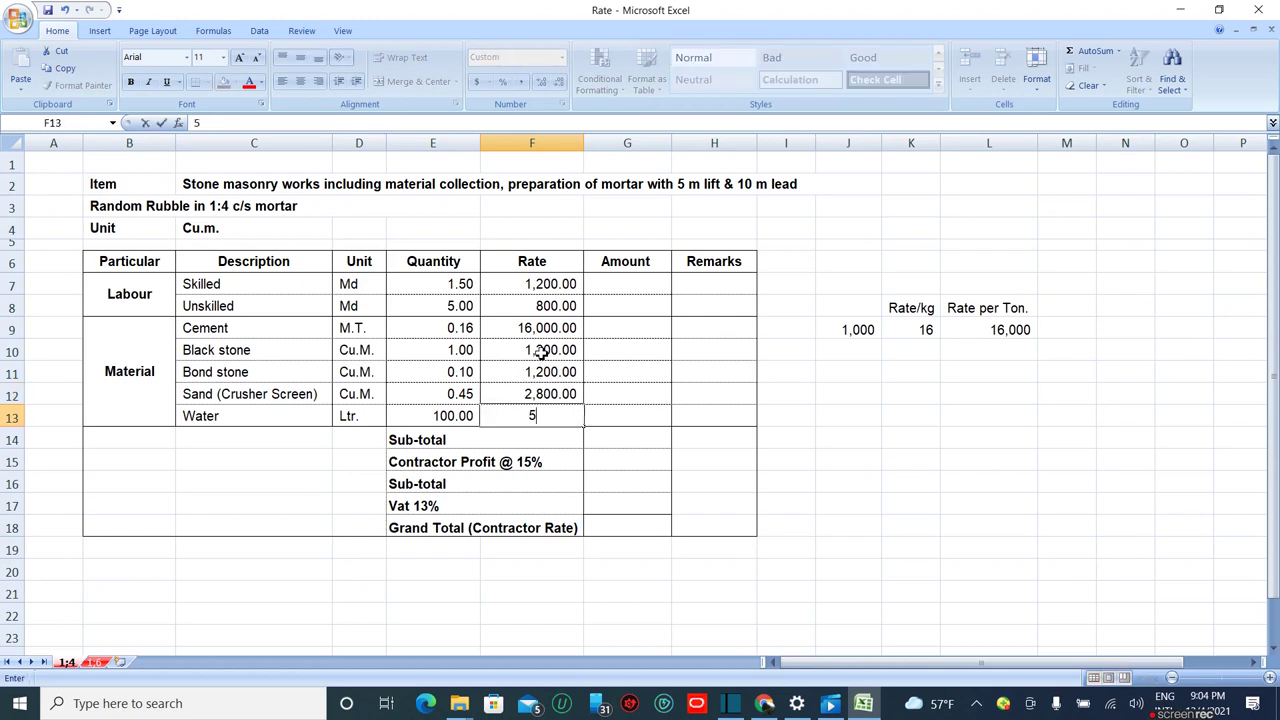
Step: Calculate the Skilled labour amount in G7 with =F7*E7 and fill the formula down through G13
click(615, 285)
text(=)
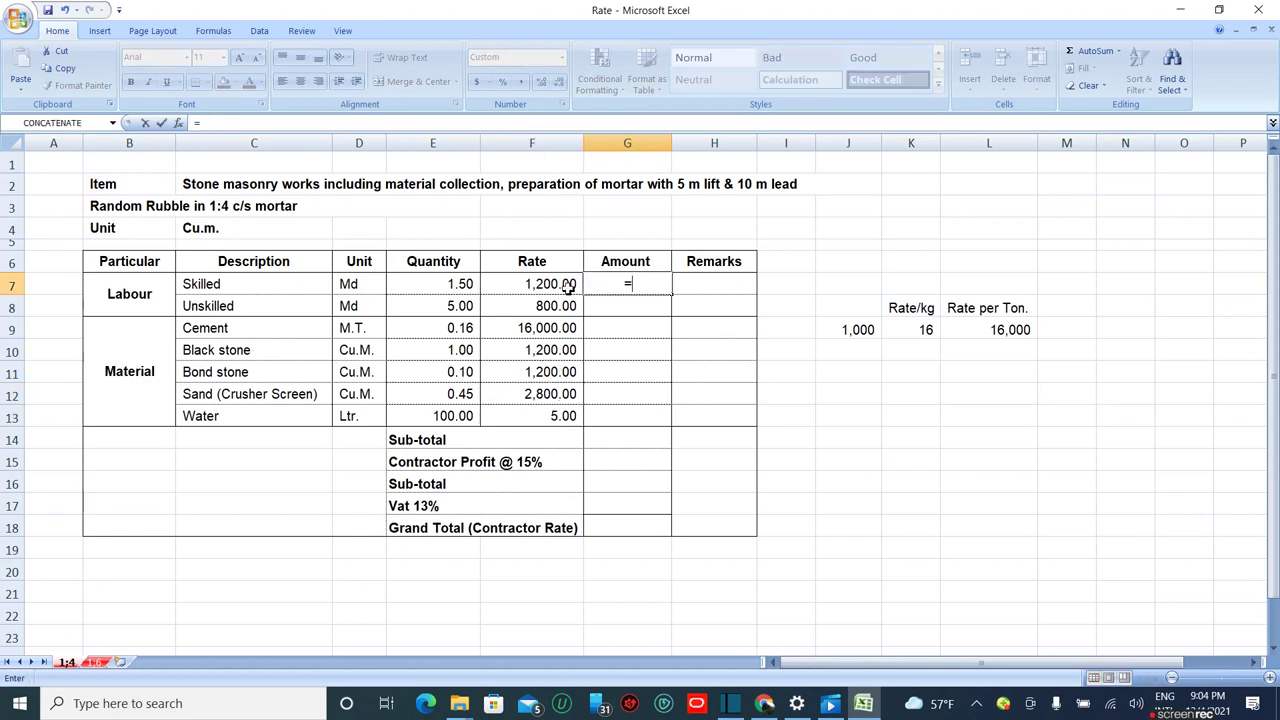
click(533, 287)
text(*)
click(463, 285)
key(Return)
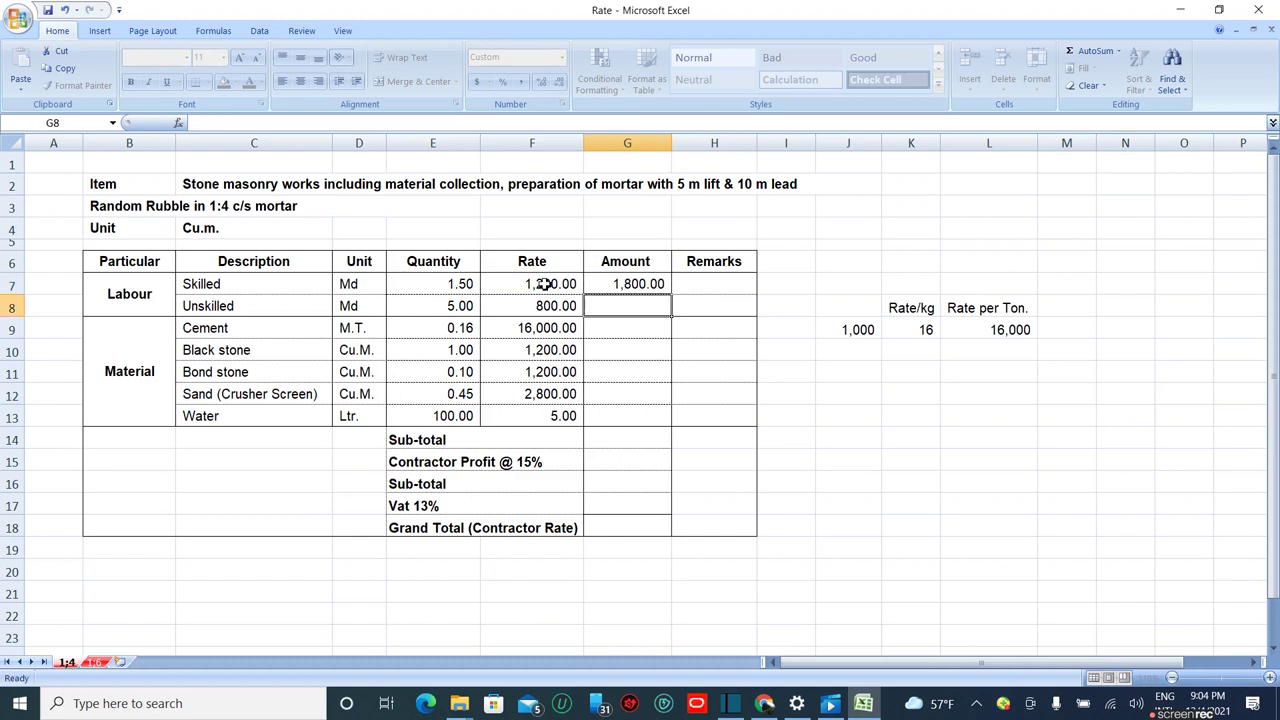
click(650, 286)
drag(672, 295, 670, 420)
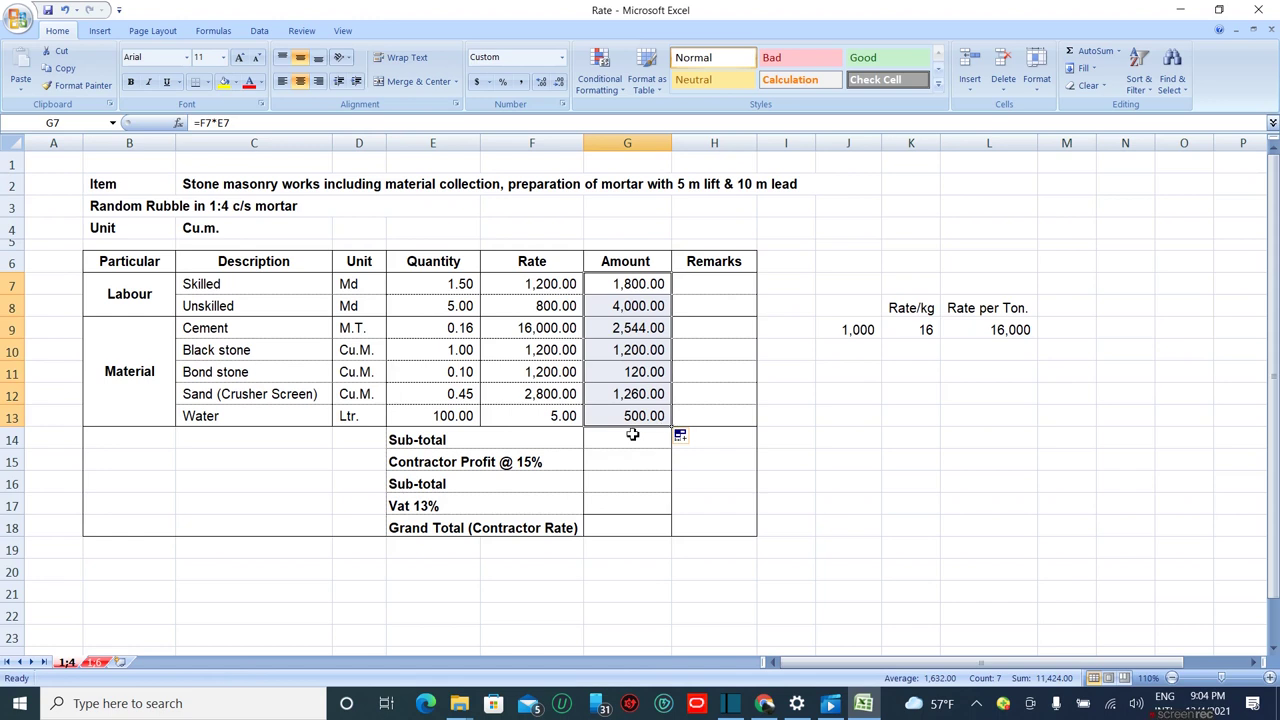
Step: Total the labour and material amounts in the first Sub-total cell G14 with =SUM(G7:G13)
click(632, 434)
click(1092, 50)
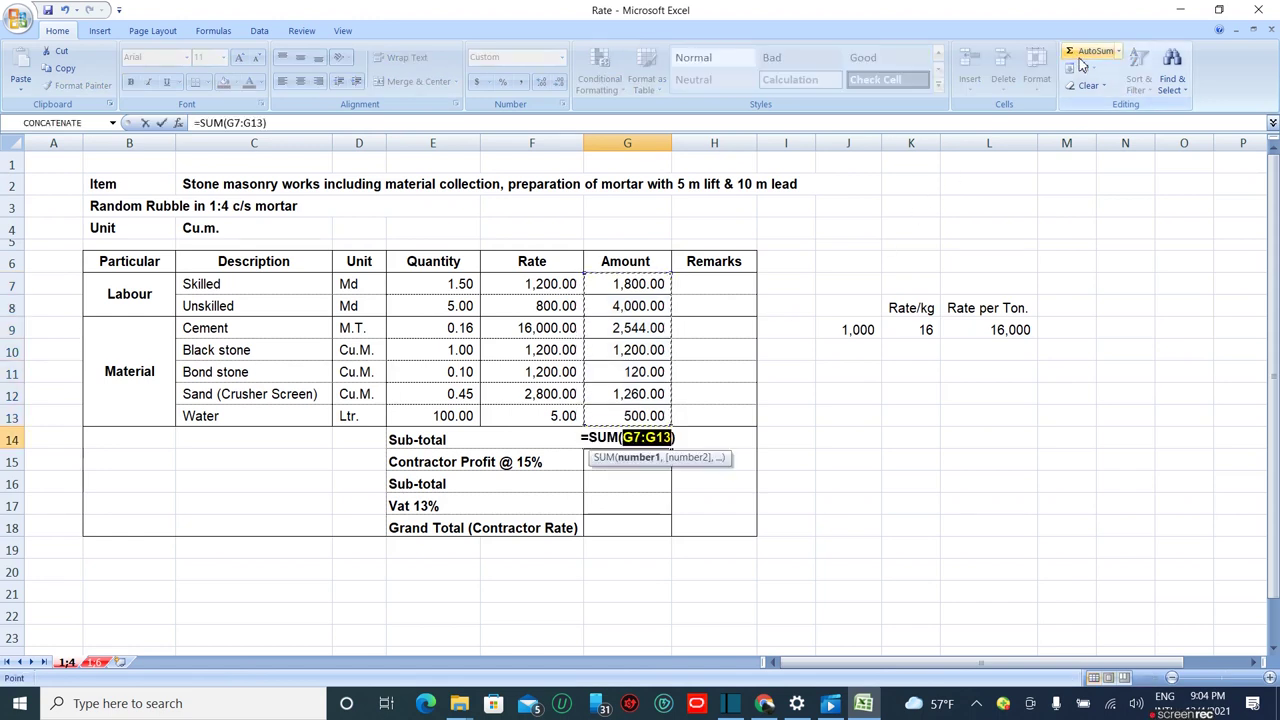
key(Return)
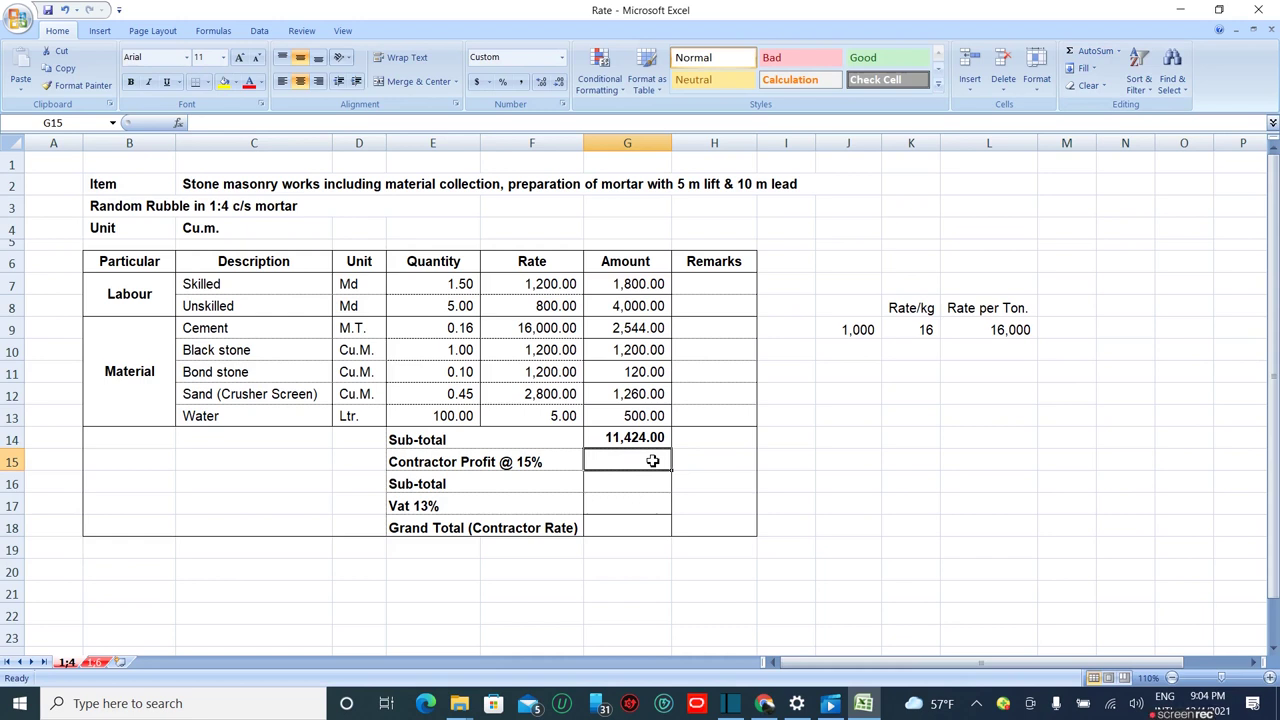
Step: Calculate the 15% contractor profit in G15 with the formula =G14*15/100
text(=)
click(650, 440)
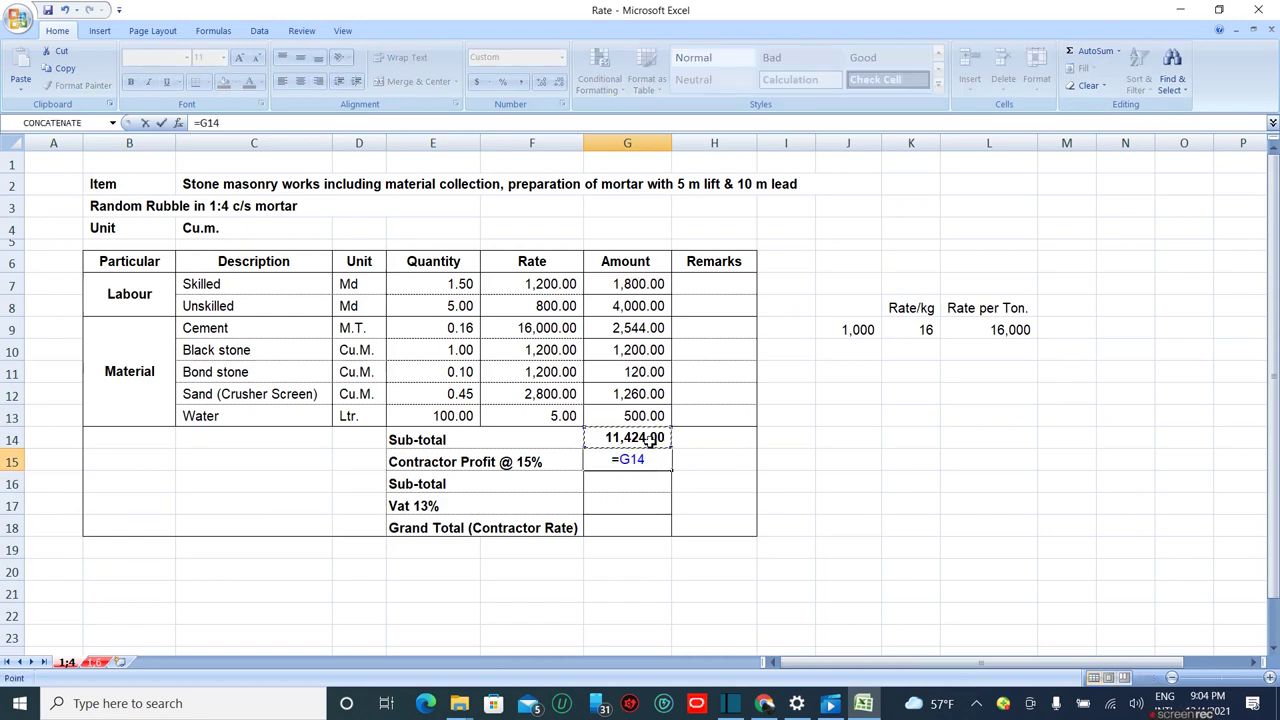
text(*15/100)
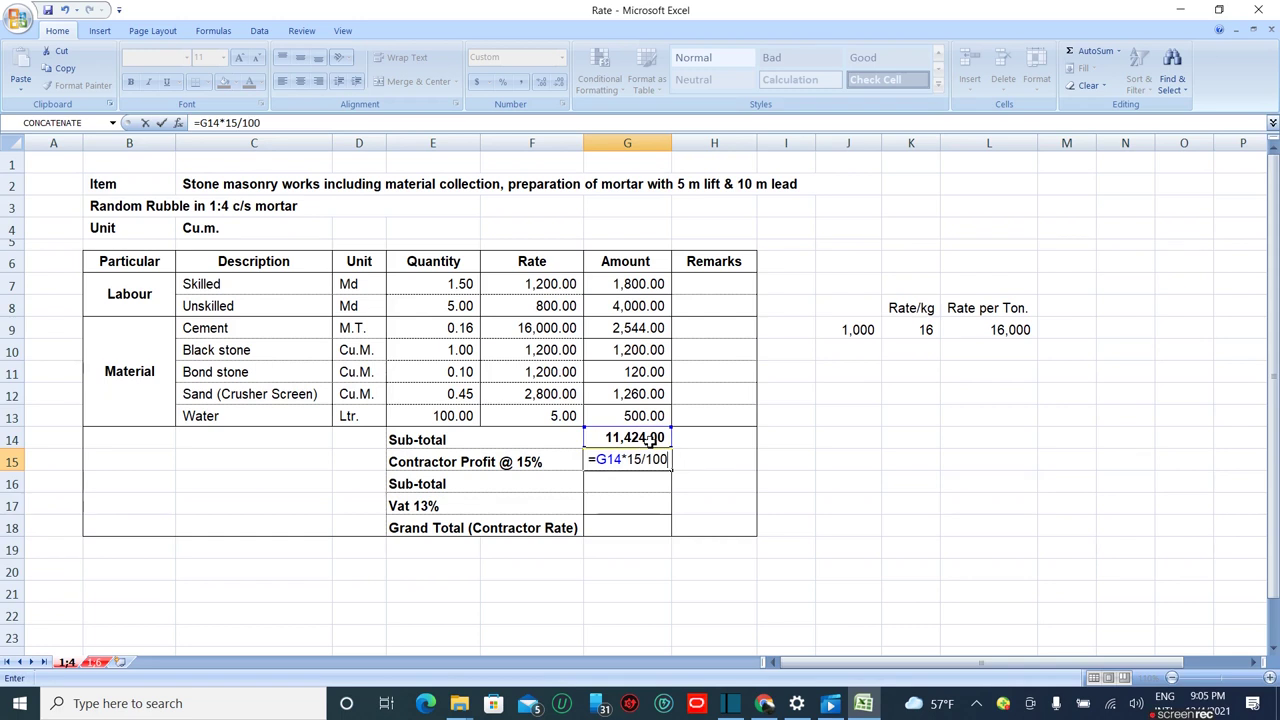
key(Return)
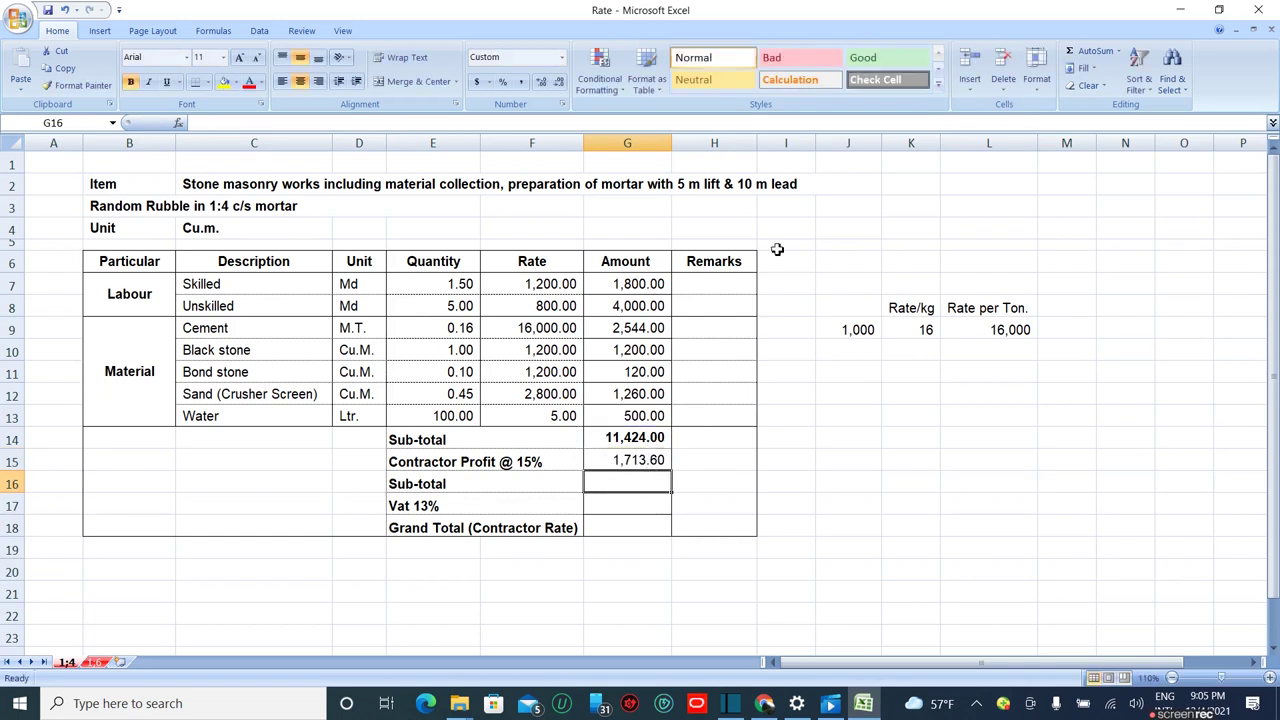
Step: Calculate the second Sub-total in G16 by adding the contractor profit G15 and the first sub-total G14
text(=)
click(638, 460)
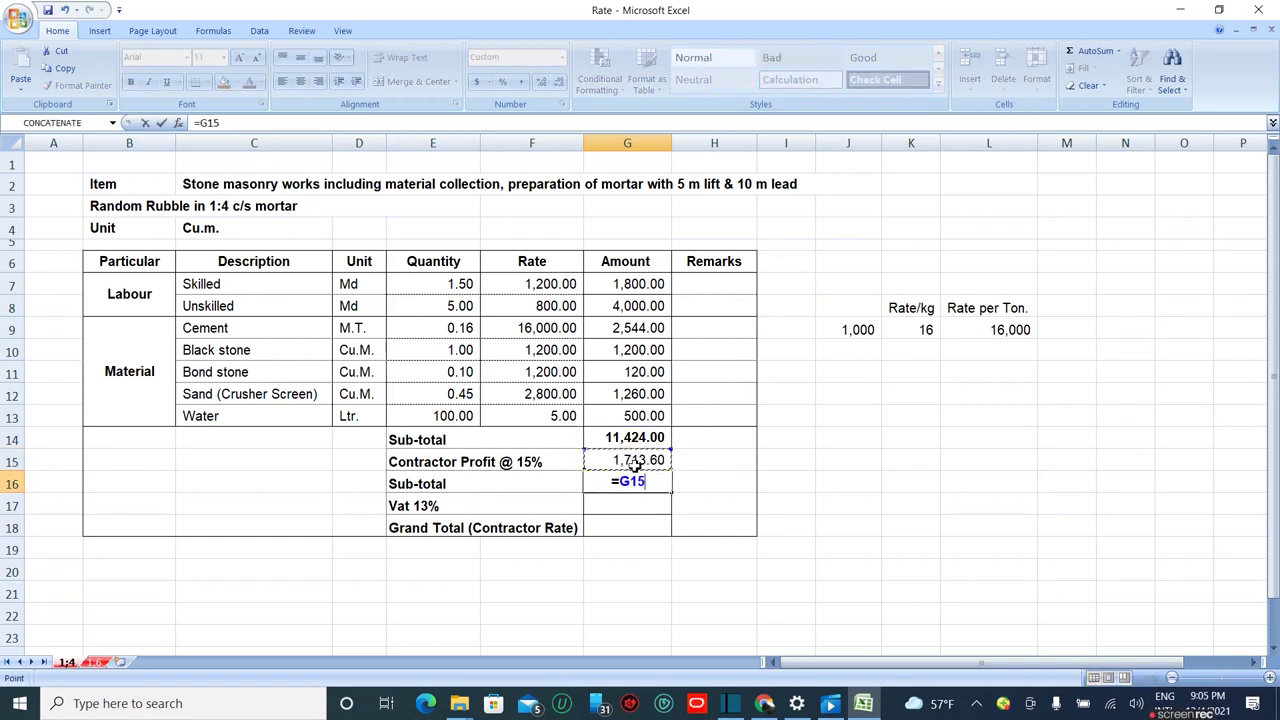
text(+)
click(643, 440)
key(Return)
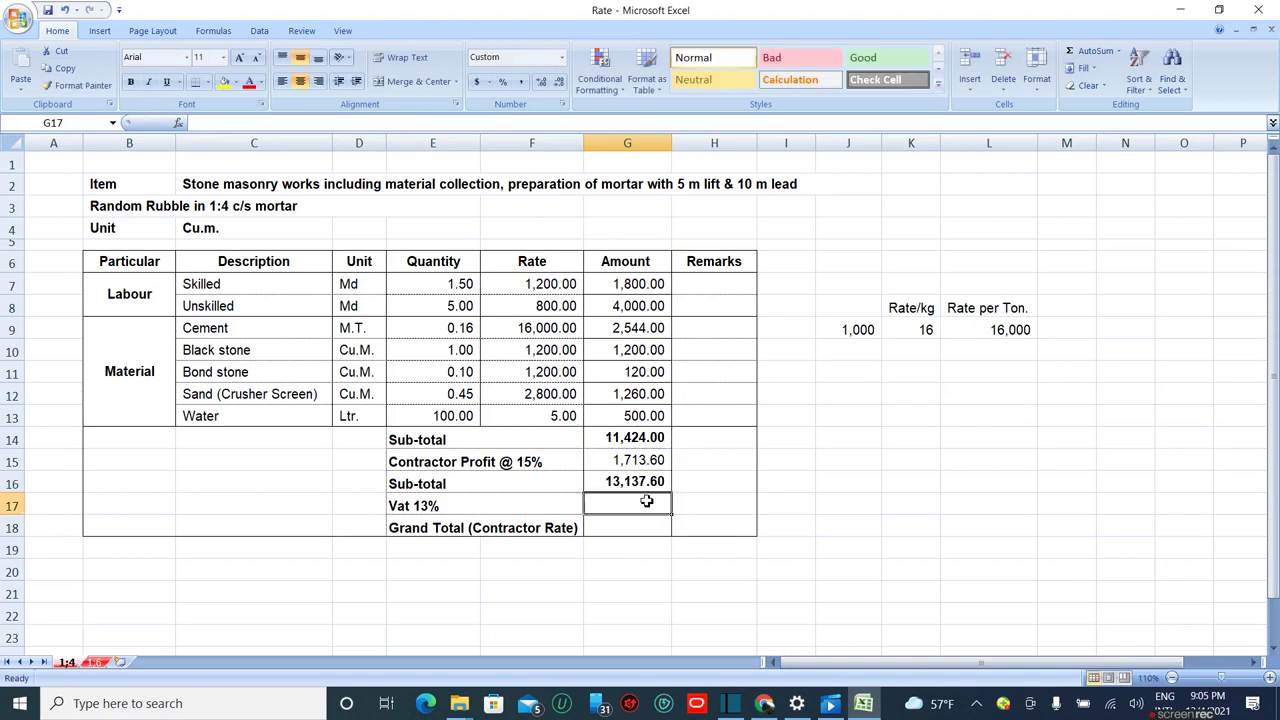
Step: Calculate the 13% VAT in G17 with the formula =G16*13/100
text(=)
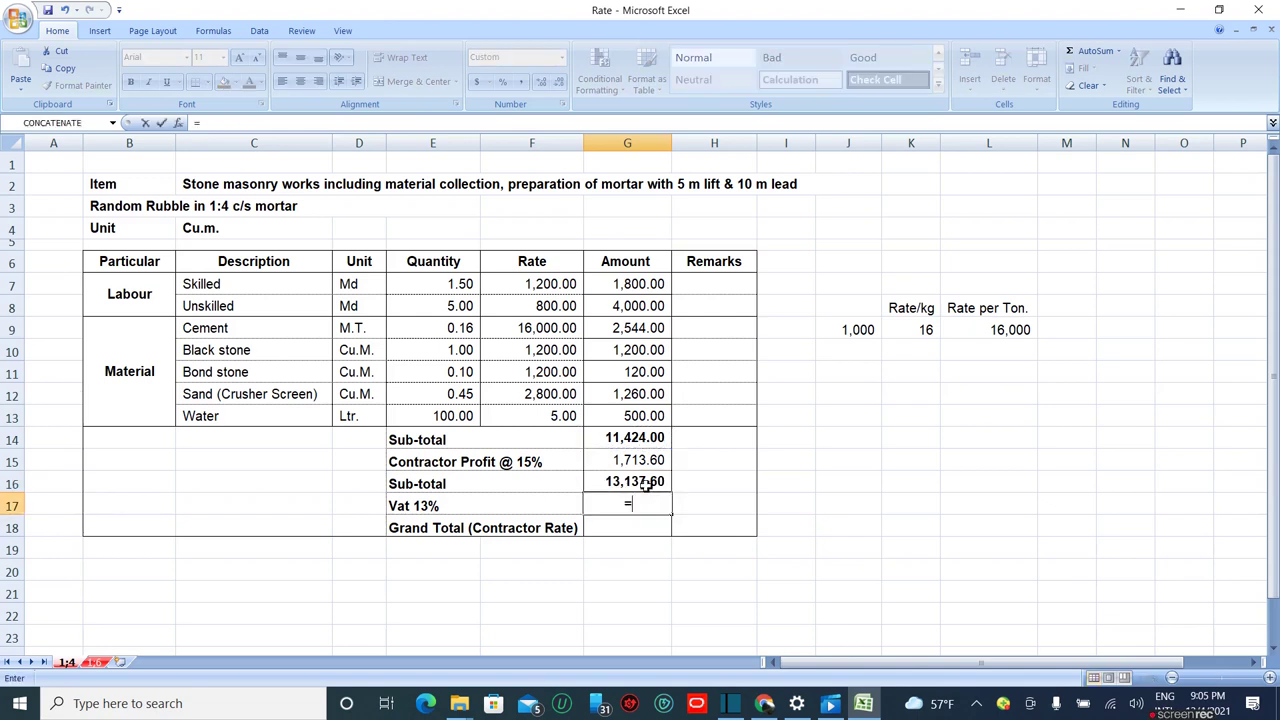
click(645, 482)
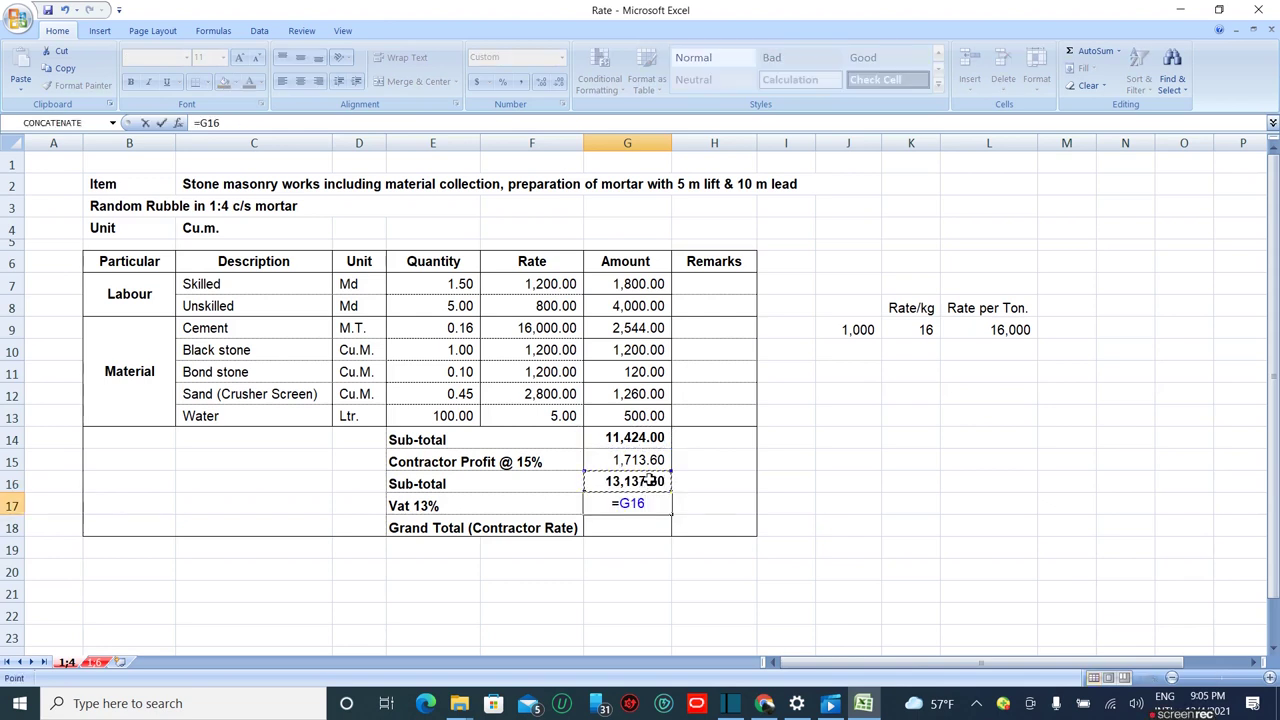
text(*13/100)
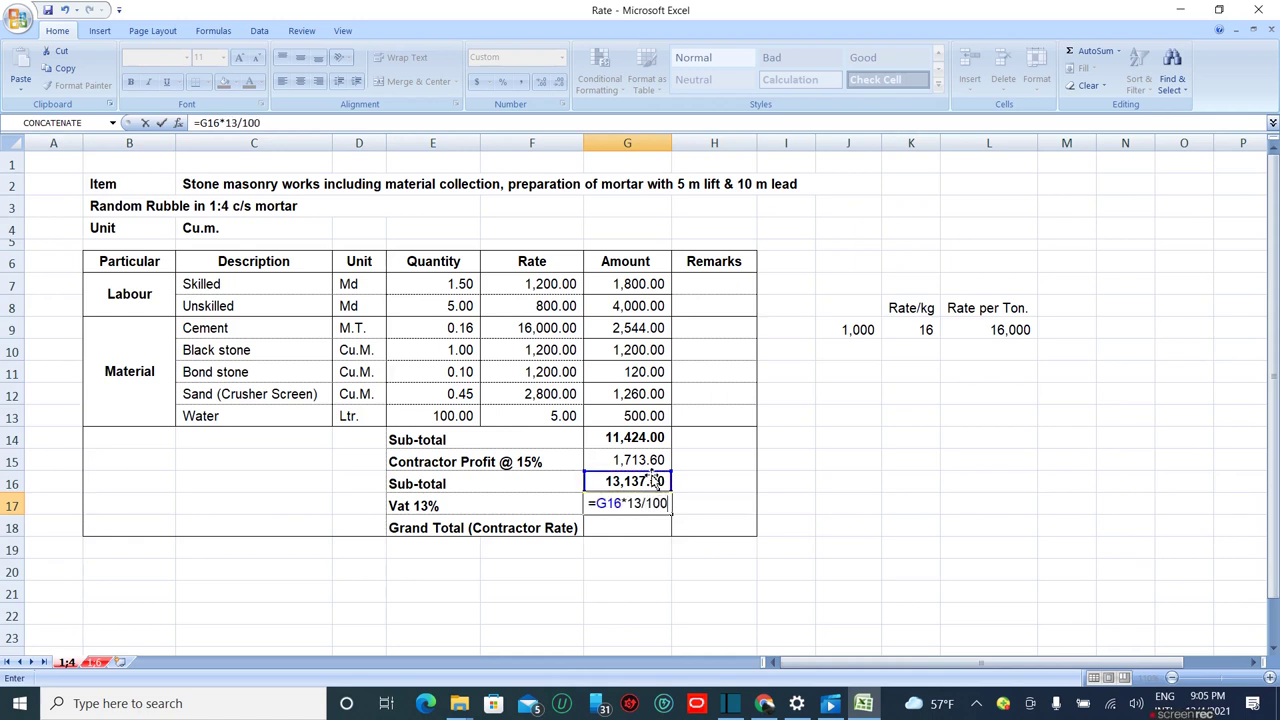
key(Return)
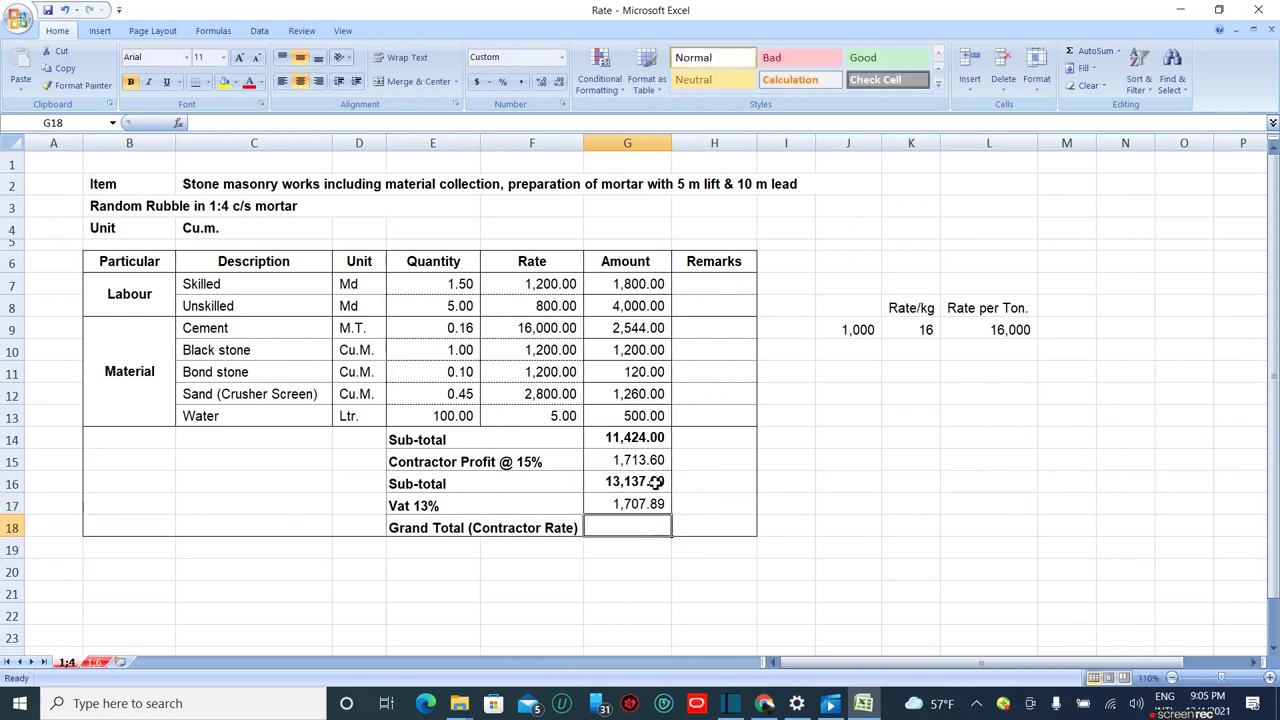
Step: Calculate the Grand Total (Contractor Rate) in G18 by adding the VAT G17 and the sub-total G16
text(=)
click(651, 505)
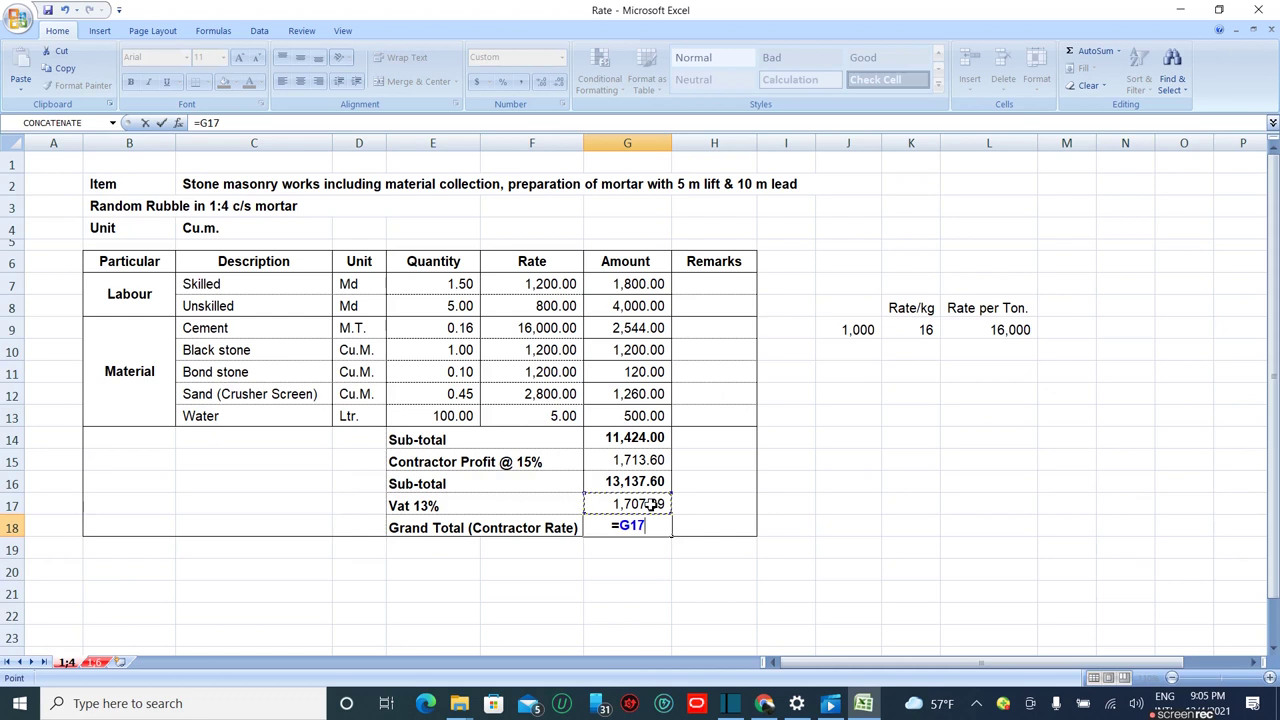
text(+)
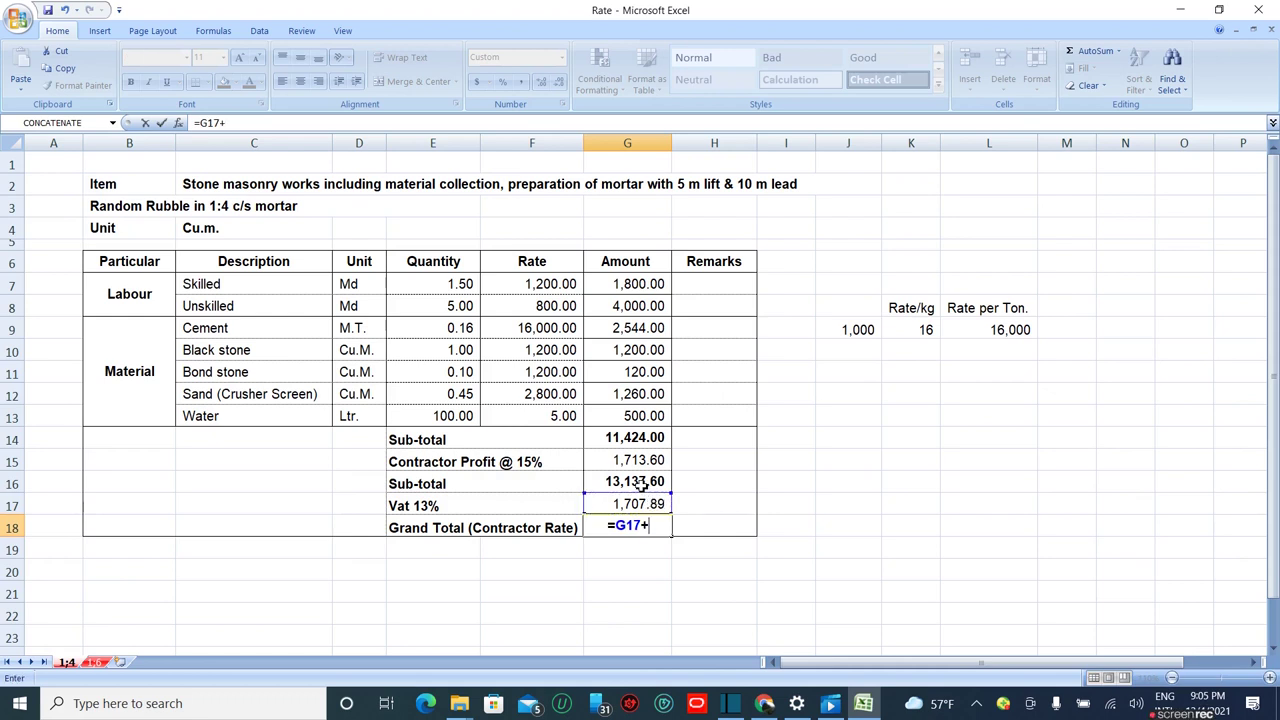
click(640, 484)
key(Return)
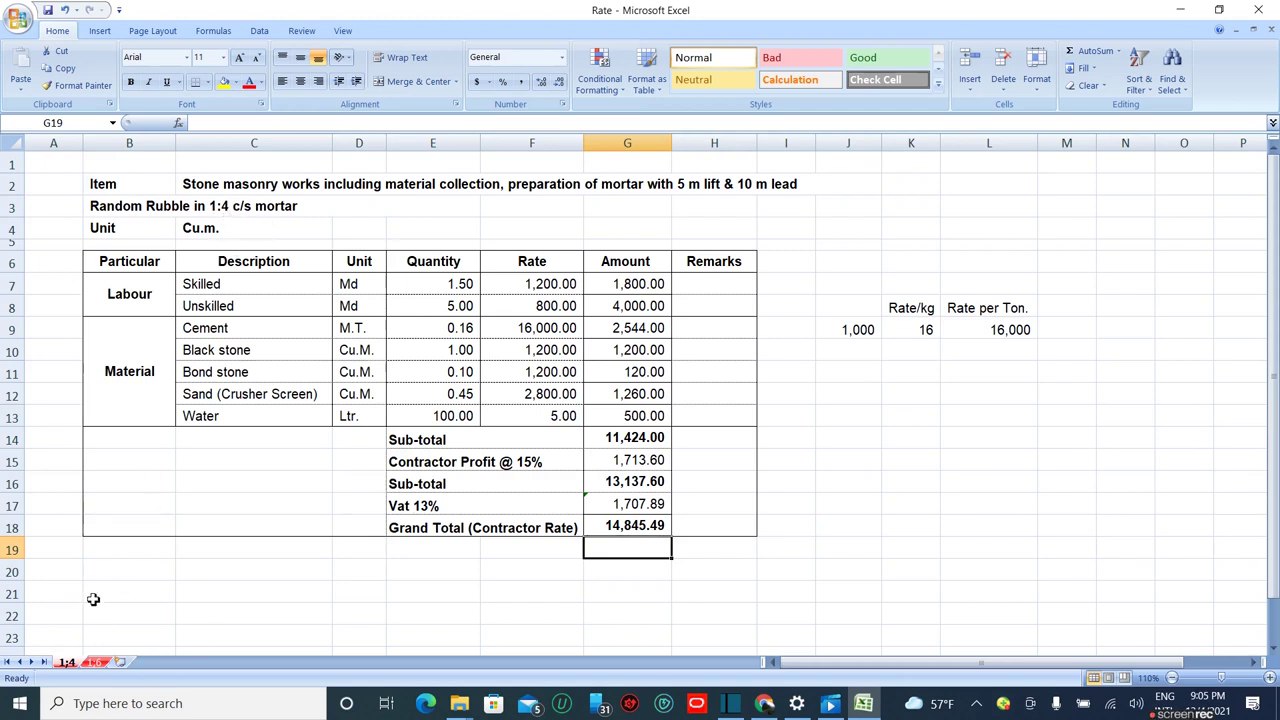
Step: On the 1:6 sheet, enter the labour quantities: 1.50 for Skilled and 5 for Unskilled
click(93, 663)
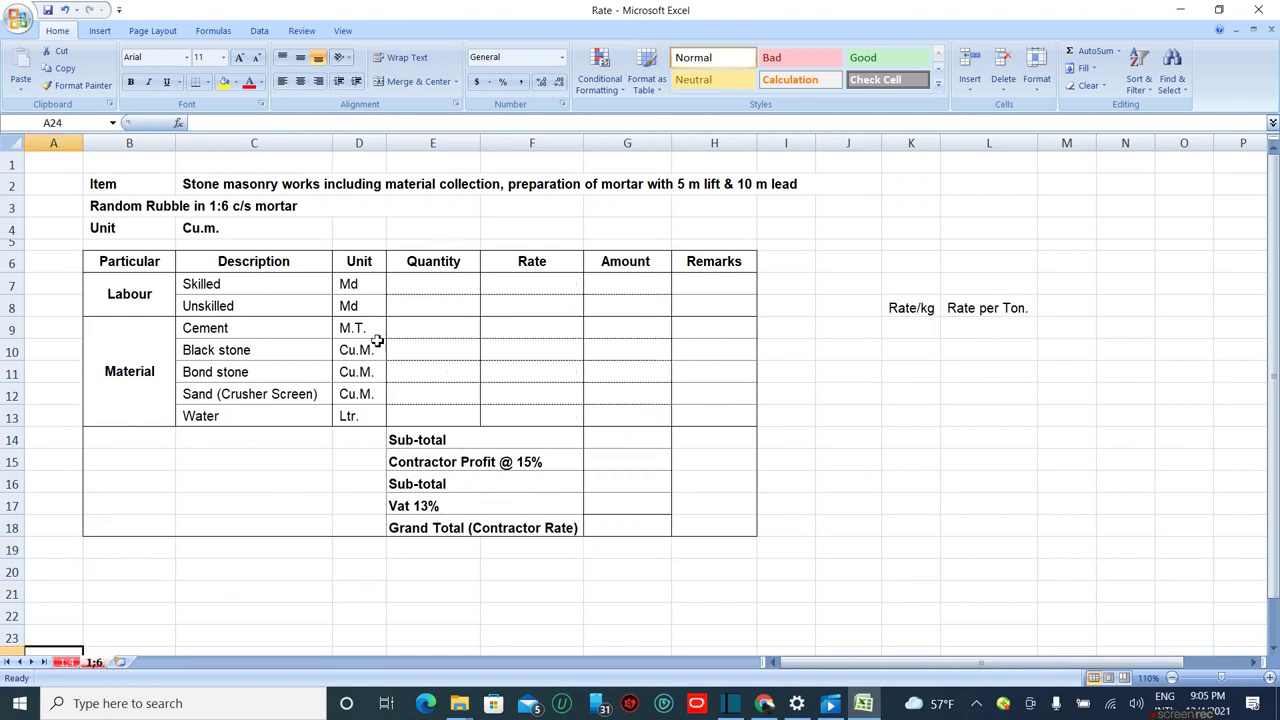
click(435, 289)
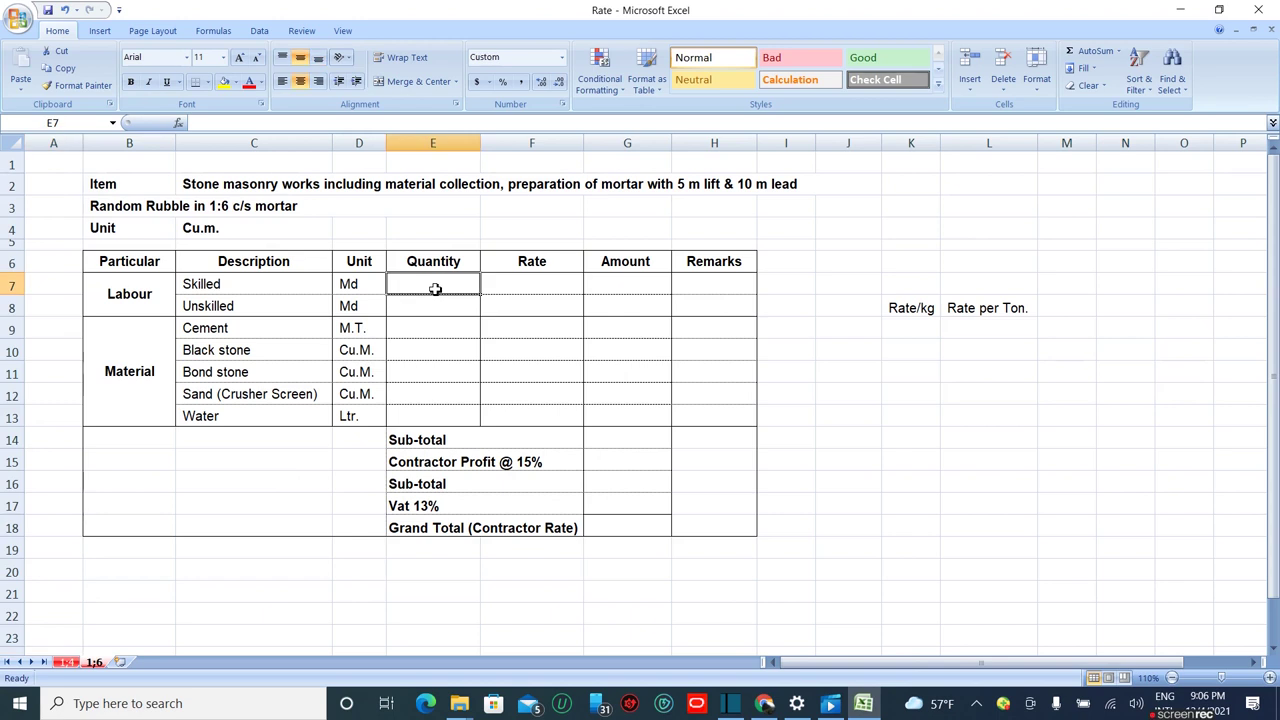
text(1.)
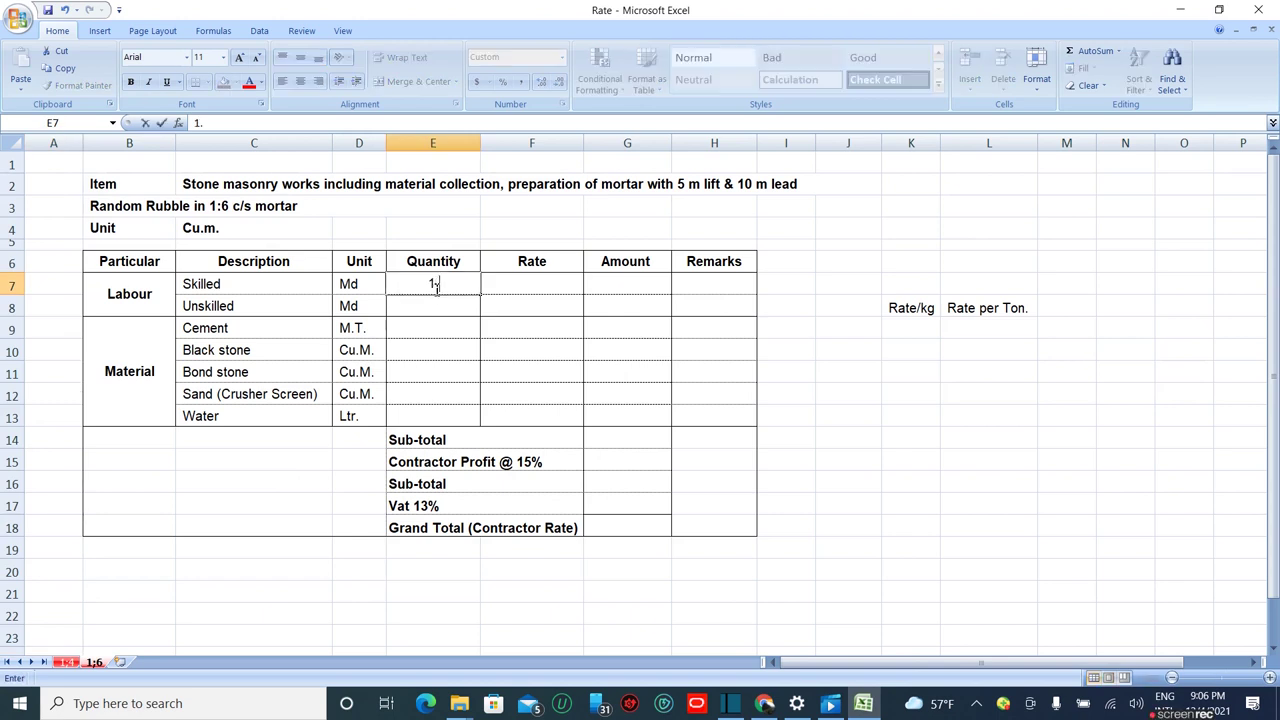
text(50)
key(Return)
text(5)
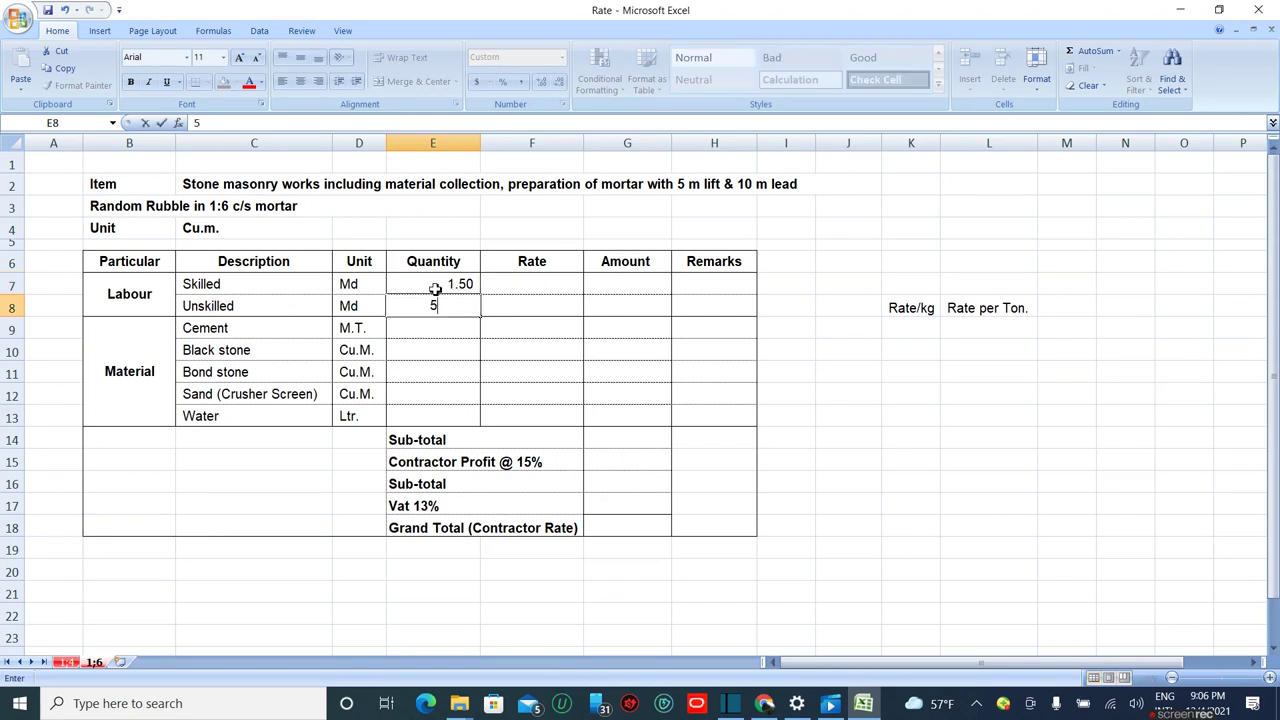
key(Return)
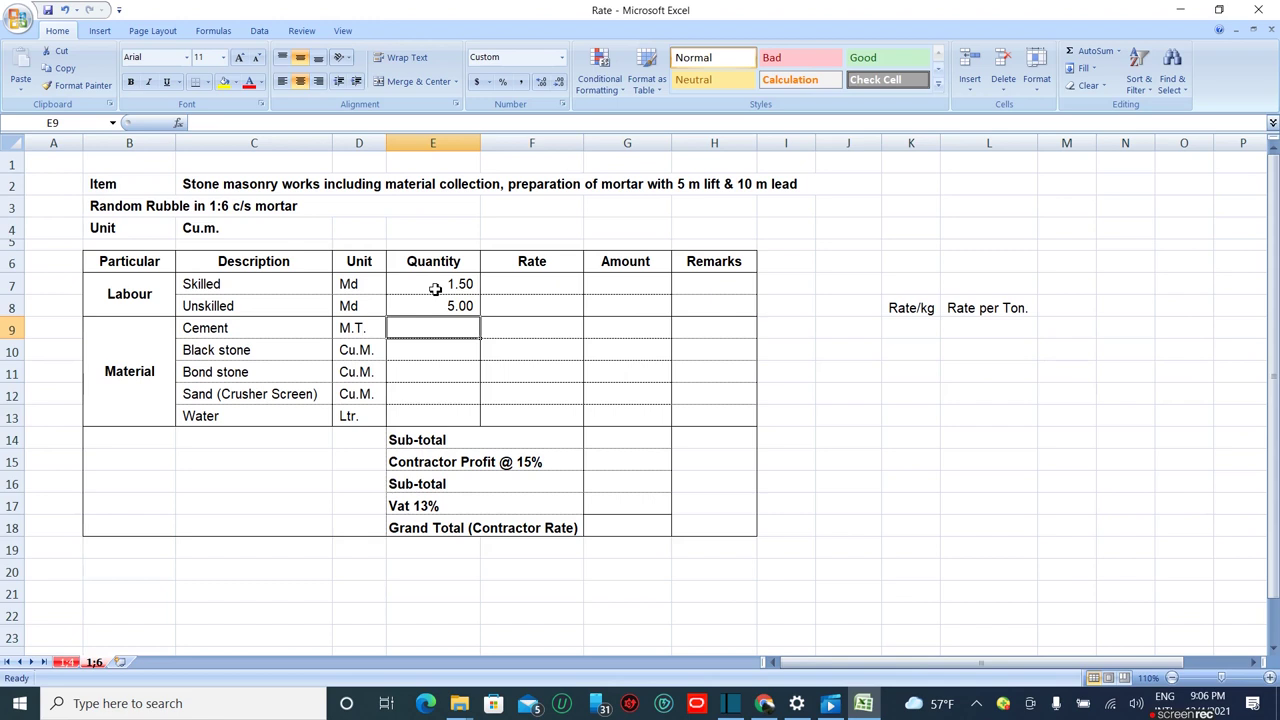
Step: Enter the material quantities: 0.11 for Cement, 1 for Black stone, 0.1 for Bond stone, 0.47 for Sand and 70 for Water
text(0.11)
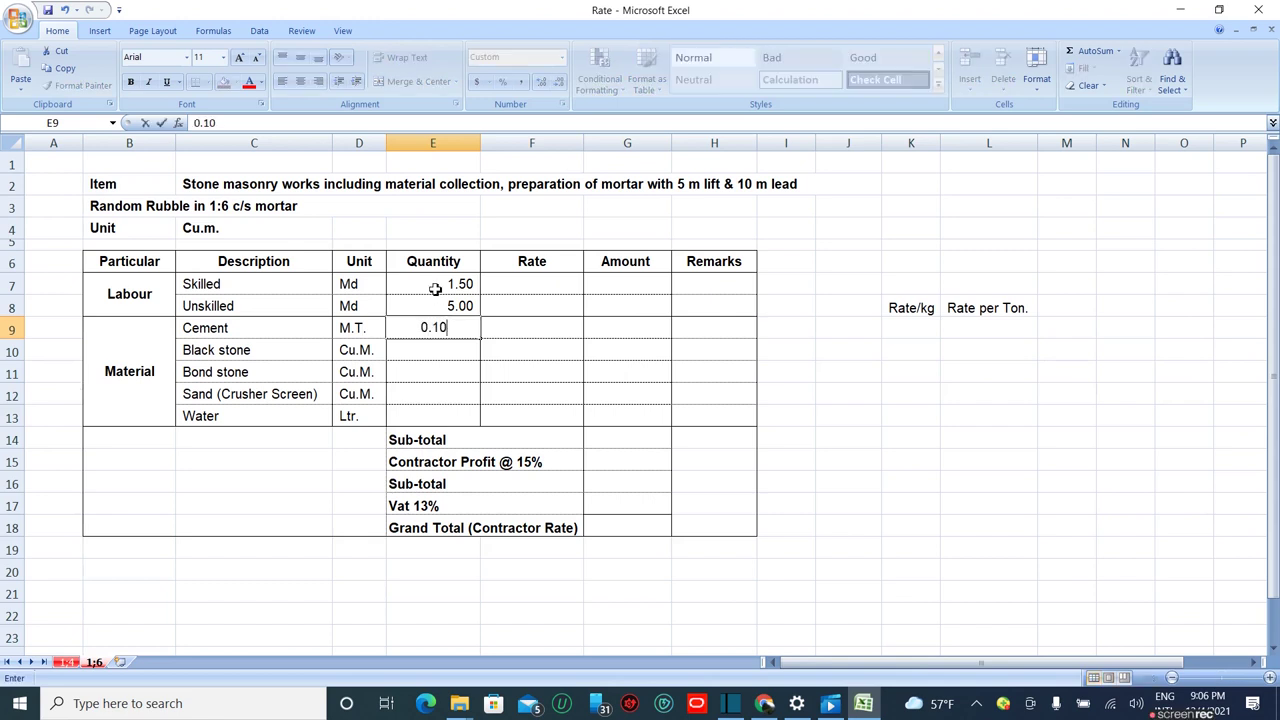
key(Return)
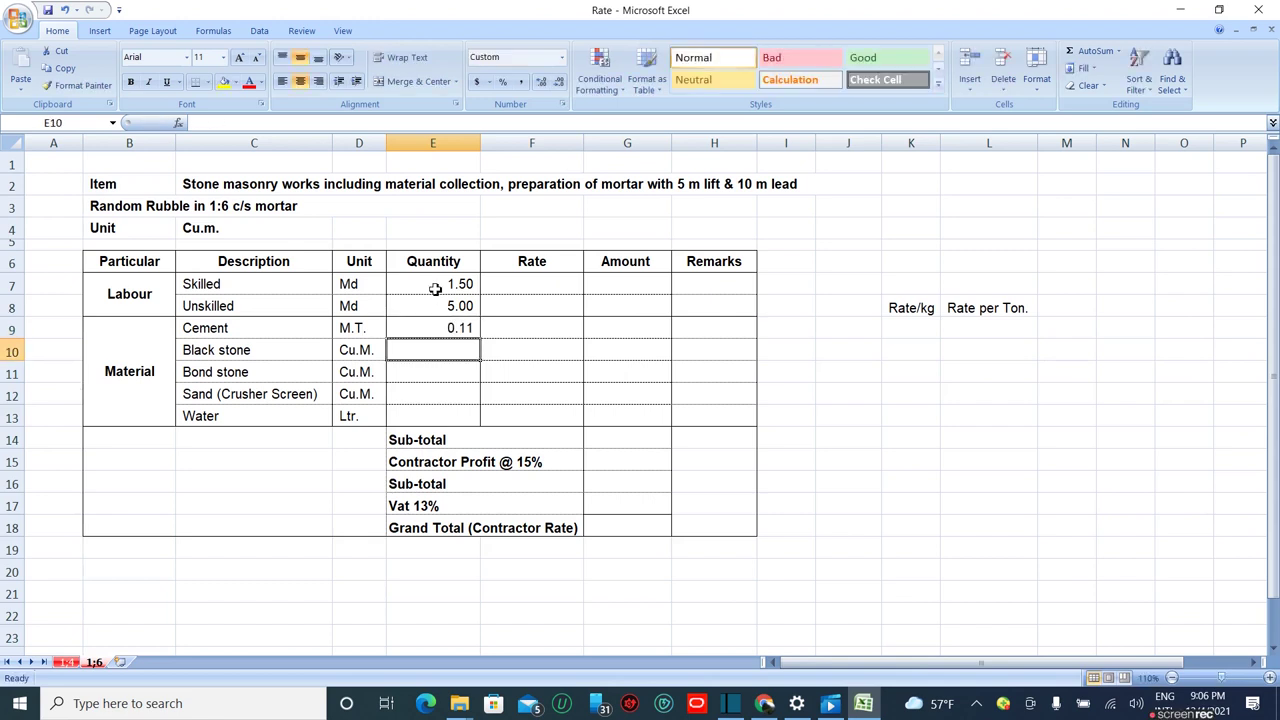
text(1)
key(Return)
text(0.)
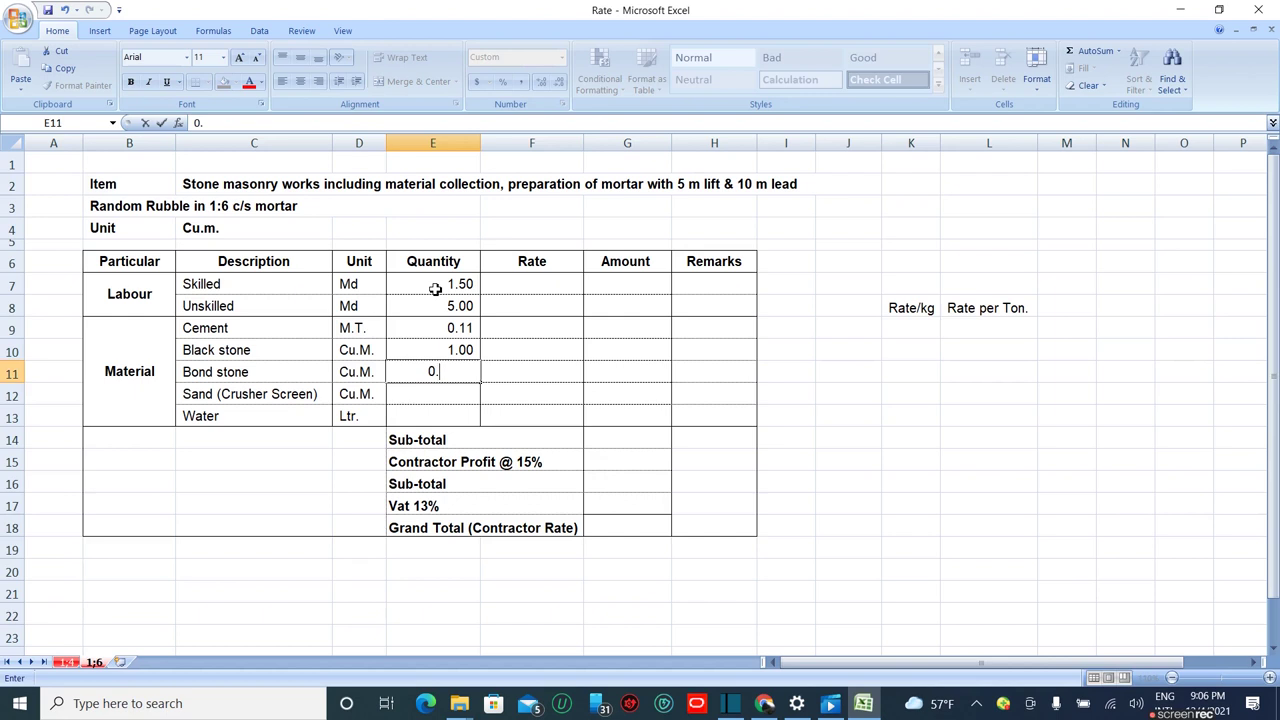
text(1)
key(Return)
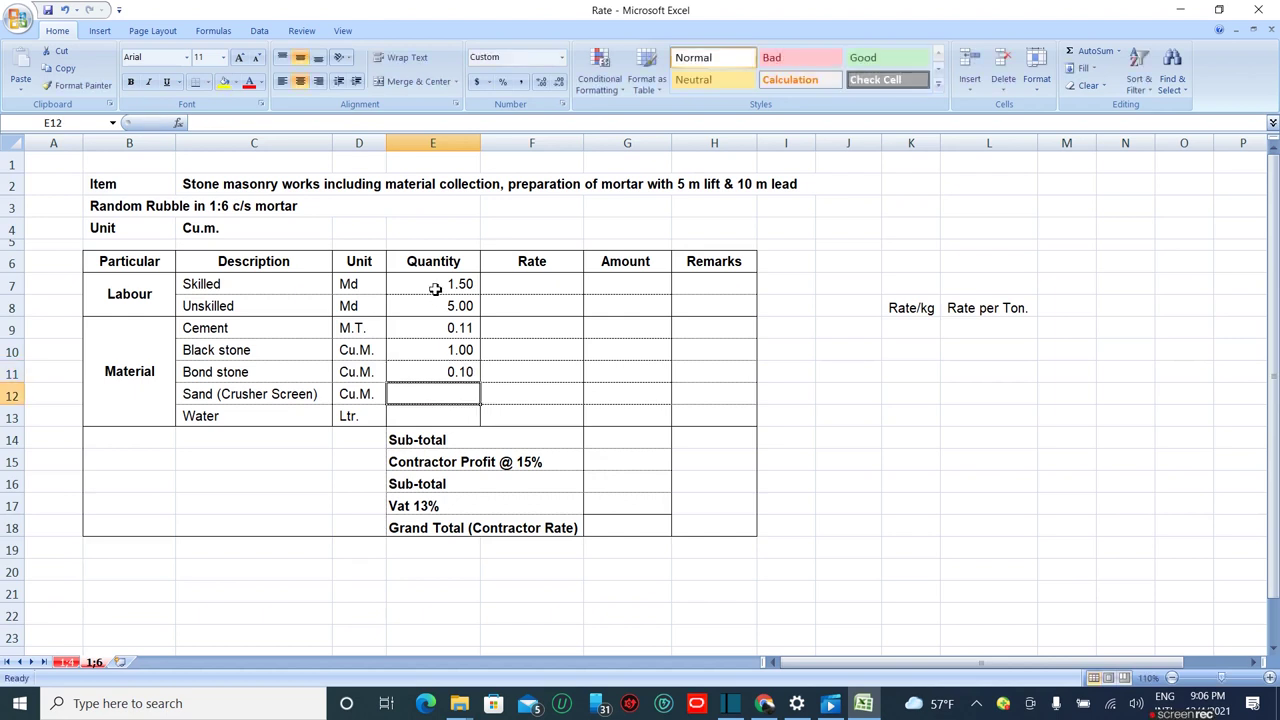
text(0.47)
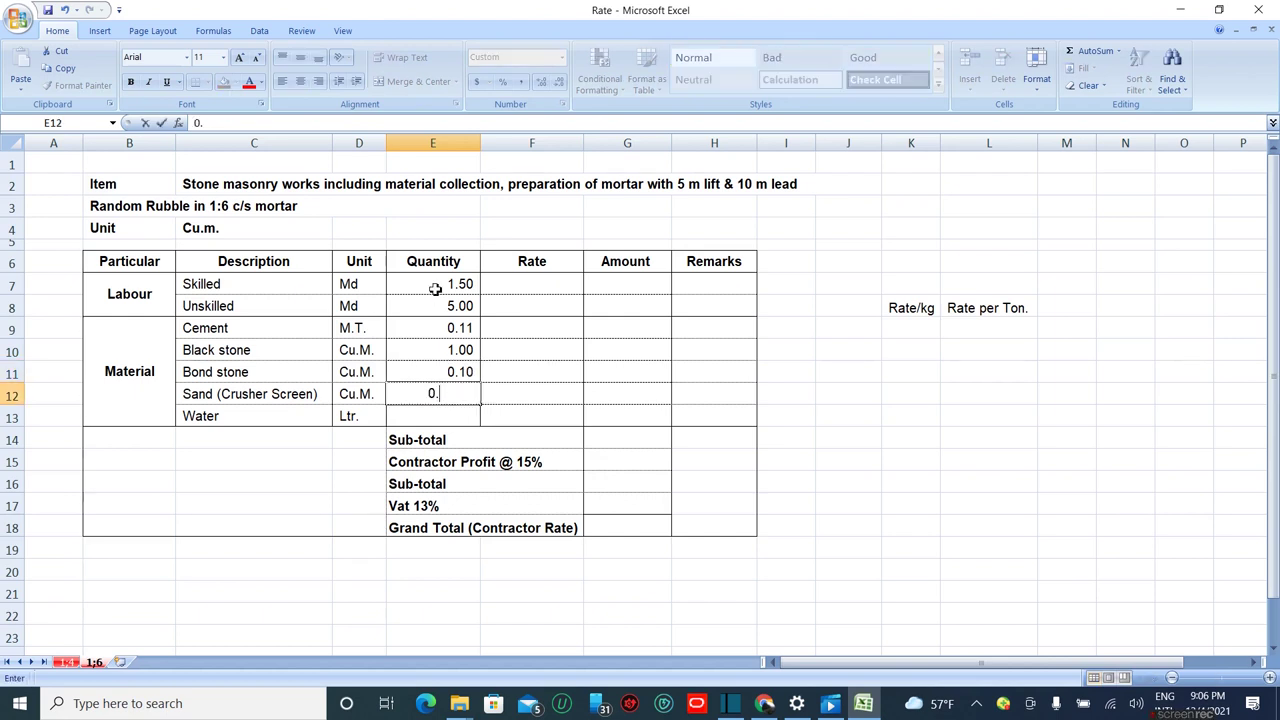
key(Return)
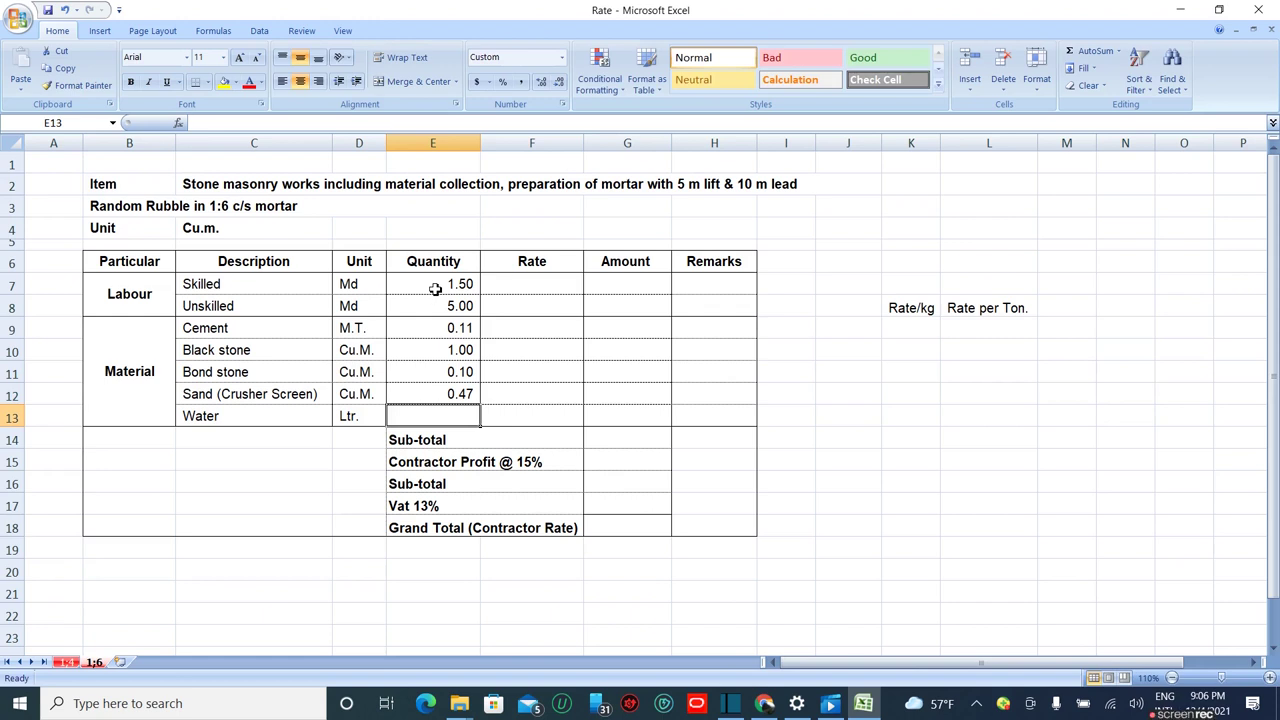
text(70)
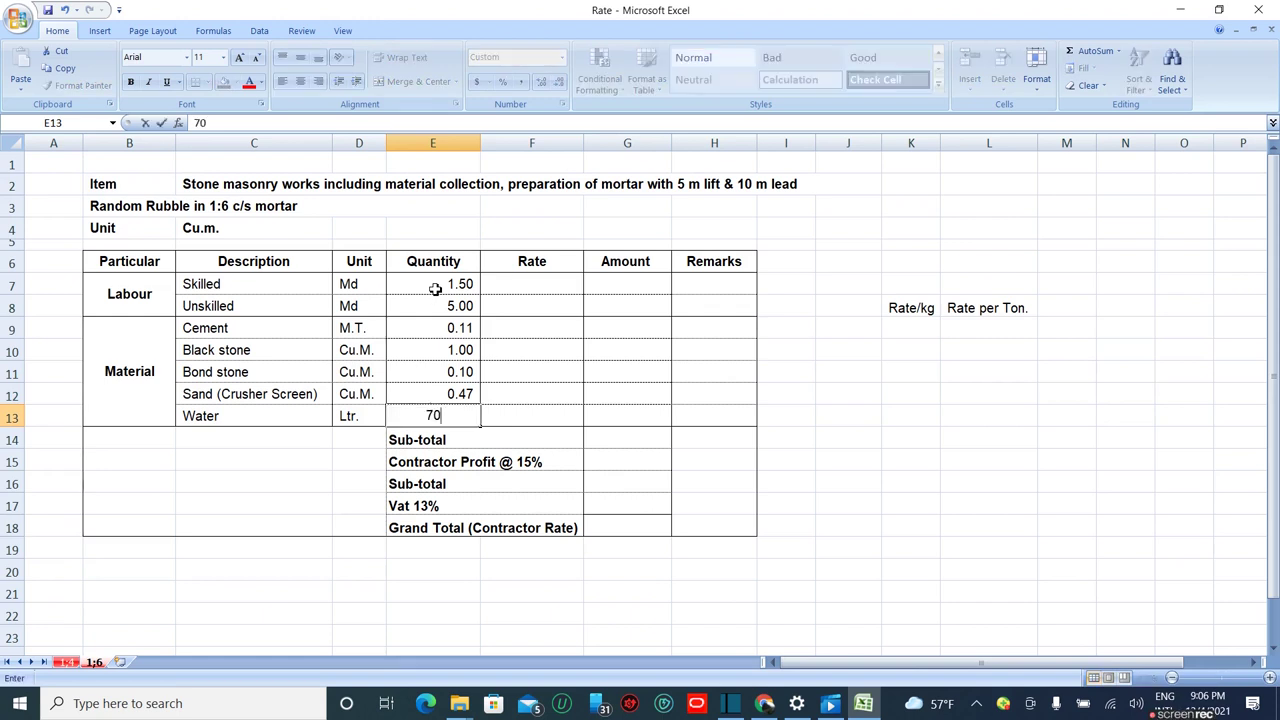
key(Tab)
Step: Enter the labour rates on the 1:6 sheet: 1200 for Skilled and 800 for Unskilled
click(492, 287)
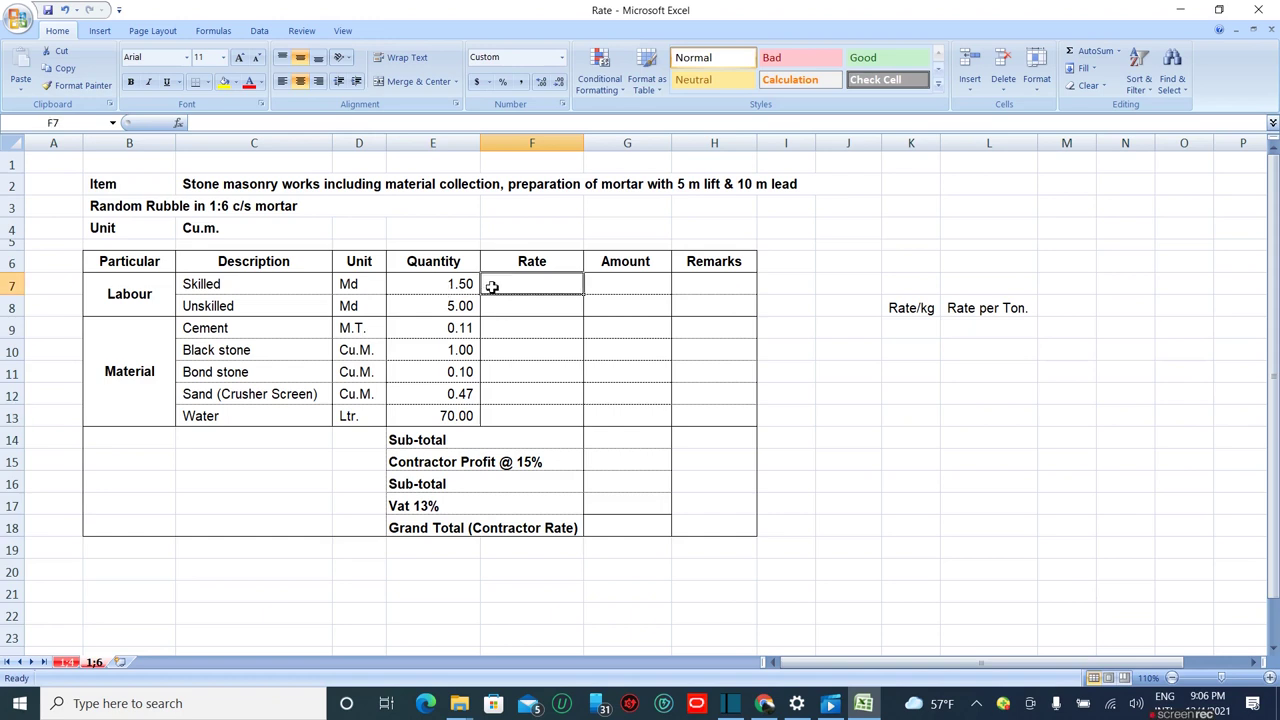
text(1200)
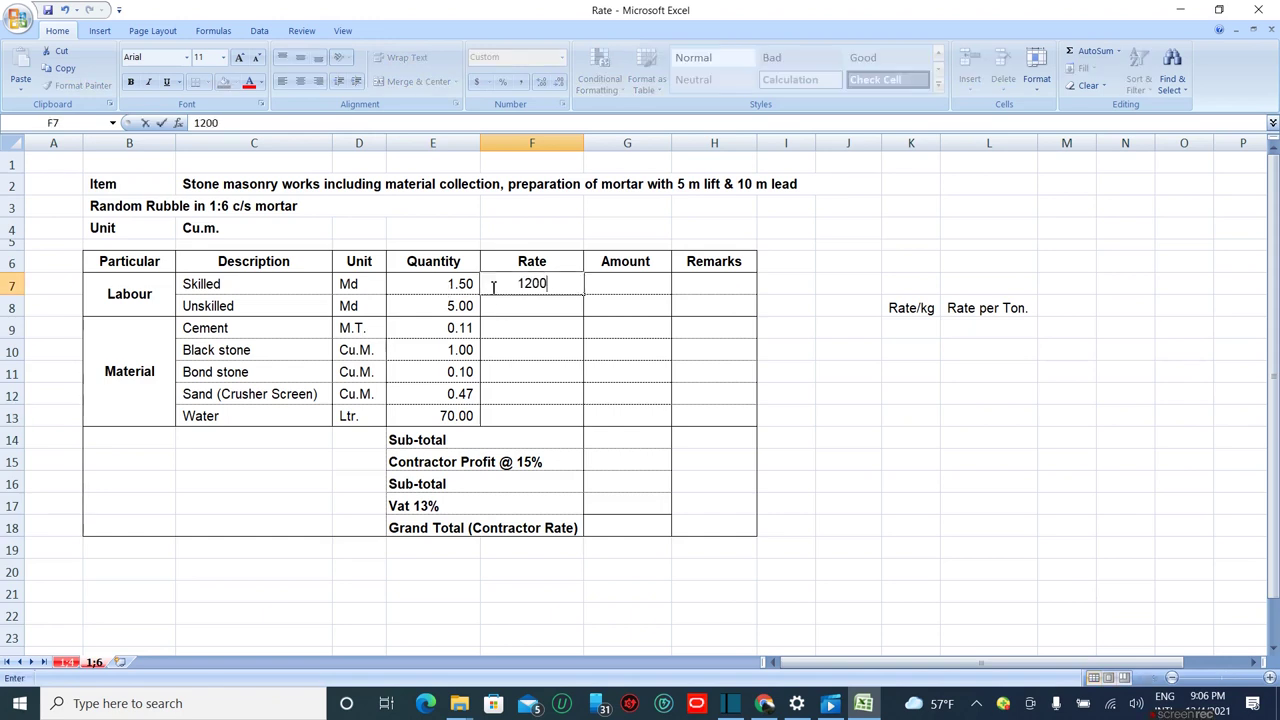
key(Return)
text(800)
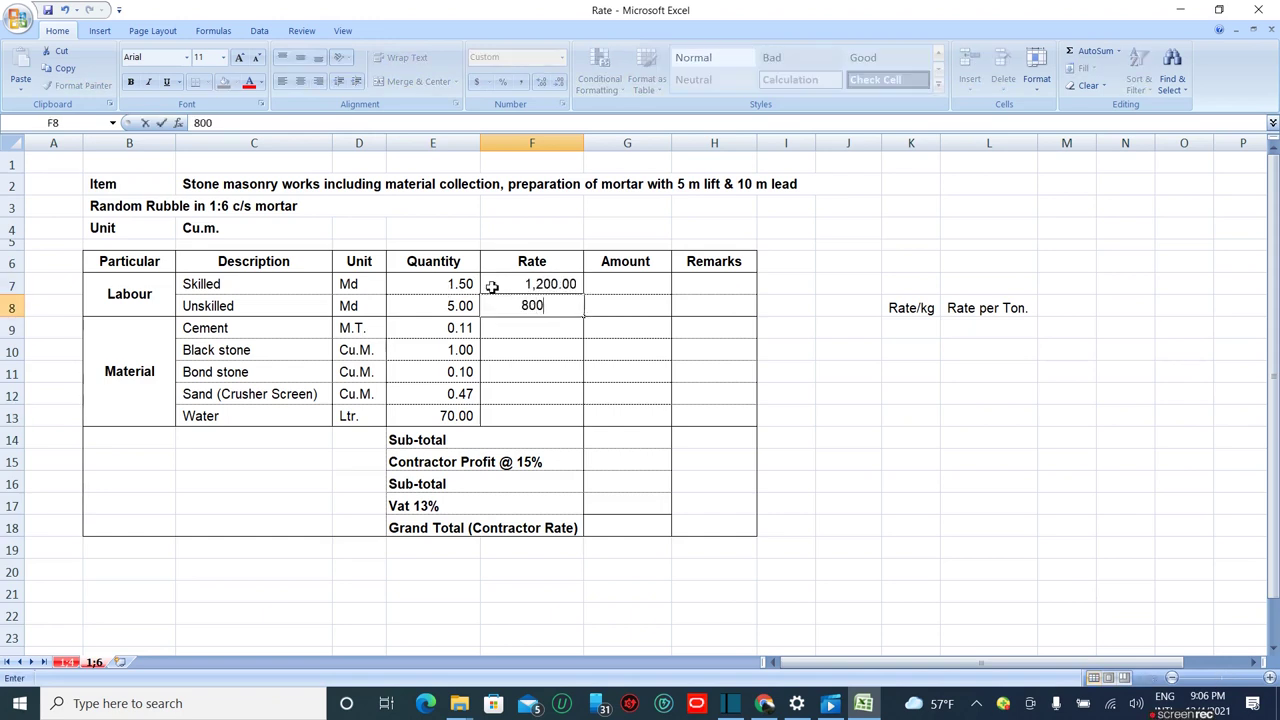
key(Return)
Step: Enter the material rates: 16000 for Cement, 1200 for Black stone, 1200 for Bond stone, 2800 for Sand and 5 for Water
text(16)
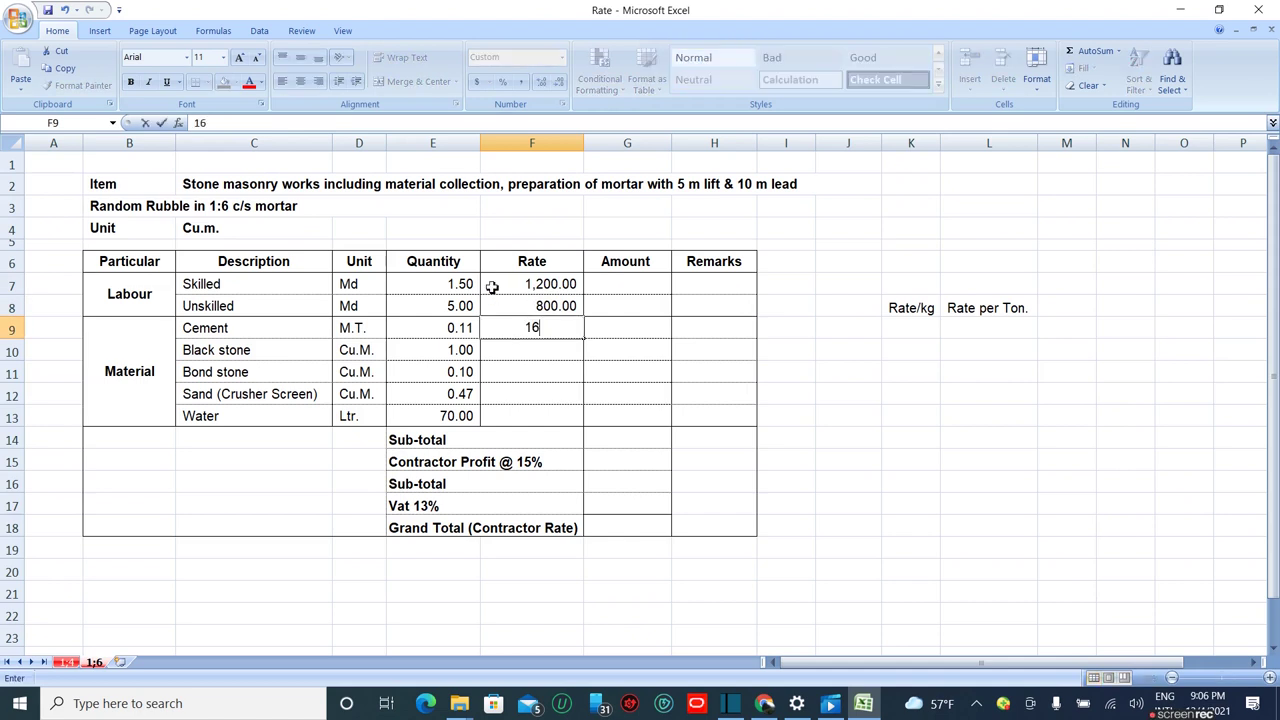
text(000)
key(Return)
text(1200)
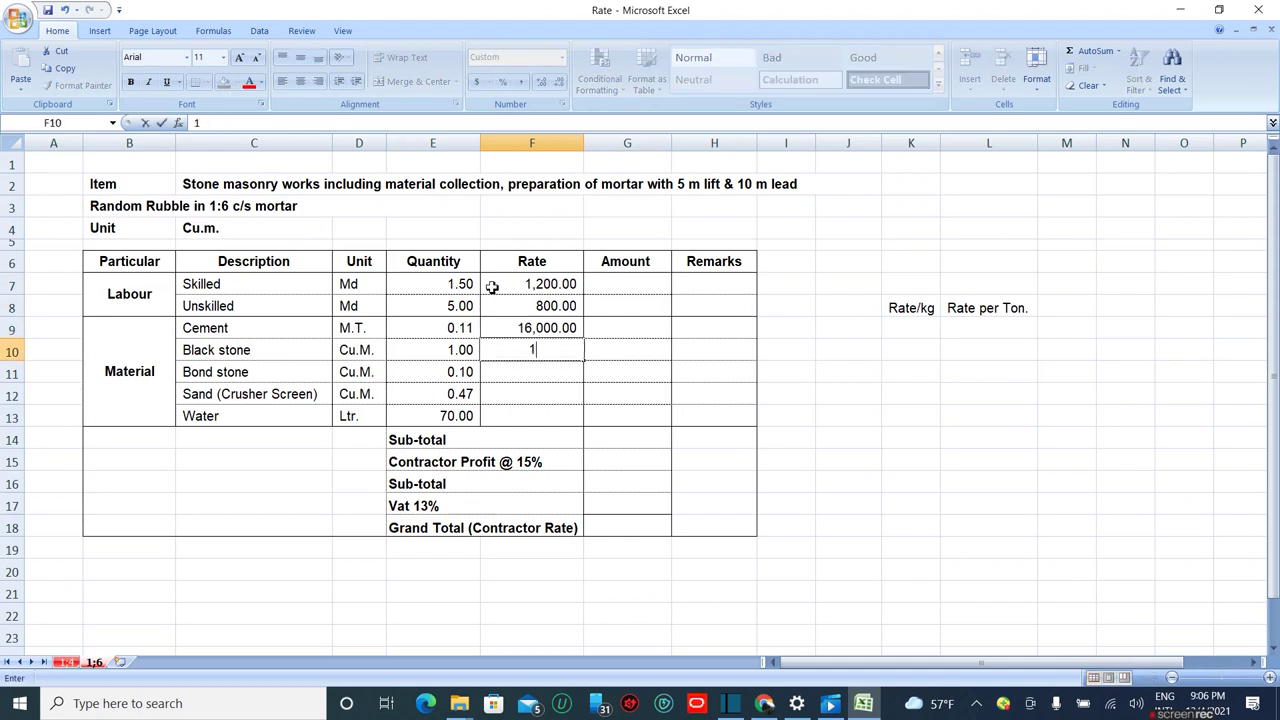
key(Return)
text(1,200)
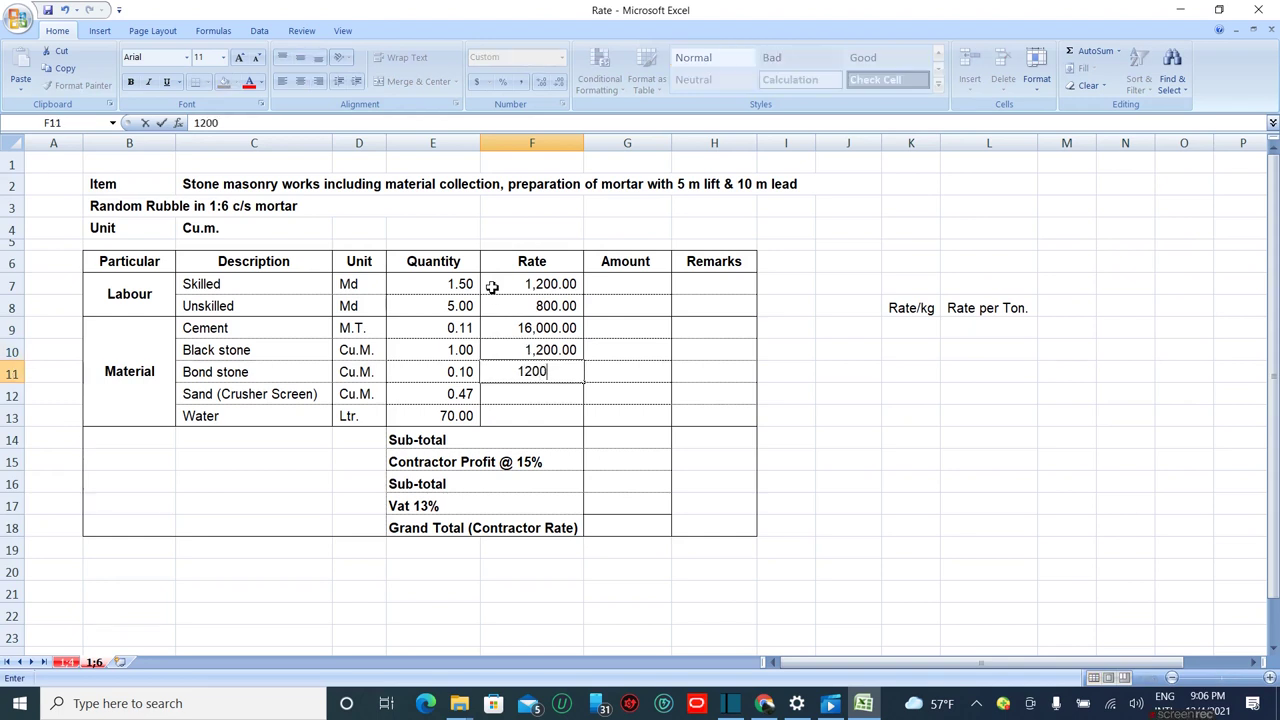
key(Return)
text(2800)
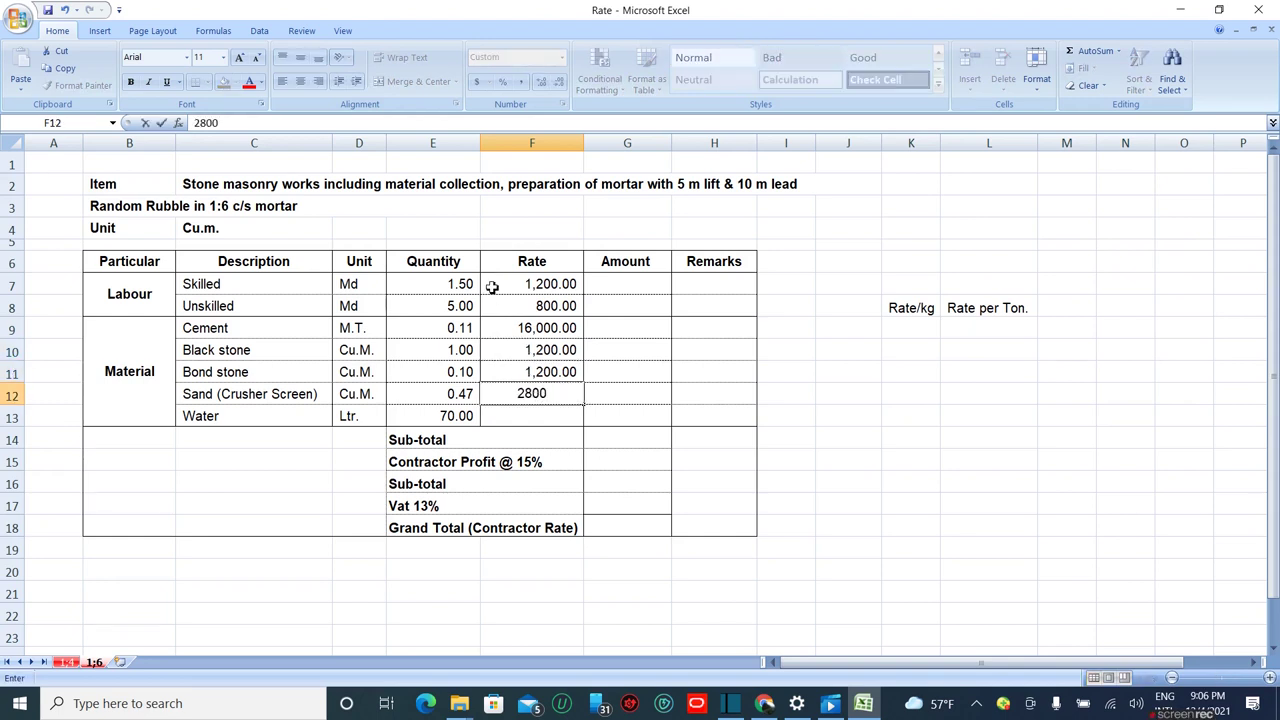
key(Return)
text(5)
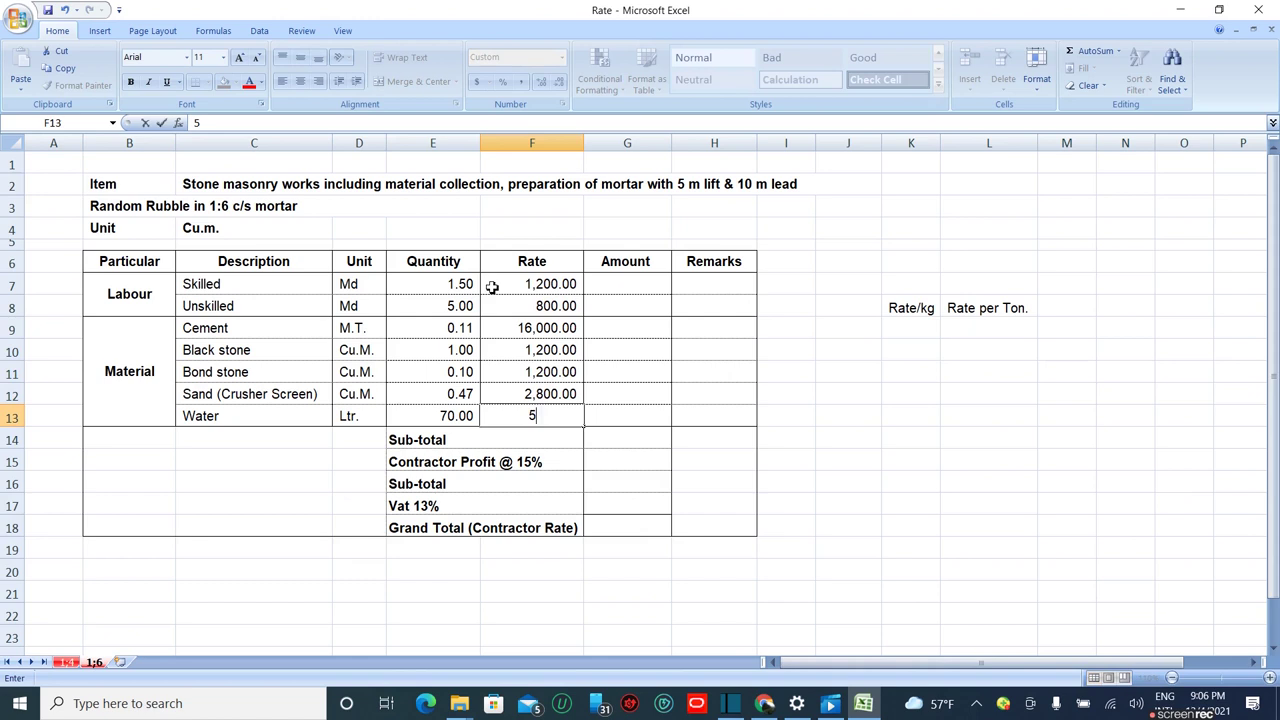
key(Return)
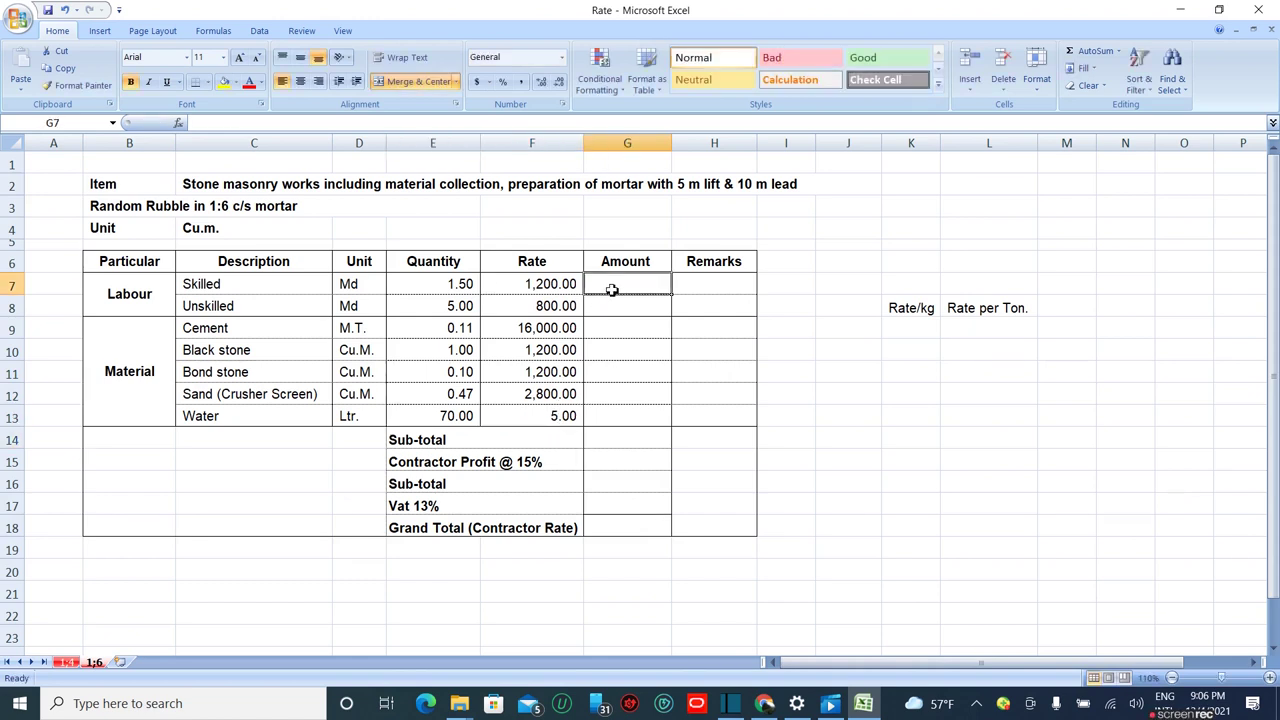
Step: Calculate the Skilled labour amount in G7 with the formula =F7*E7 and fill it down to the Water row, G13
click(612, 288)
text(=)
click(567, 281)
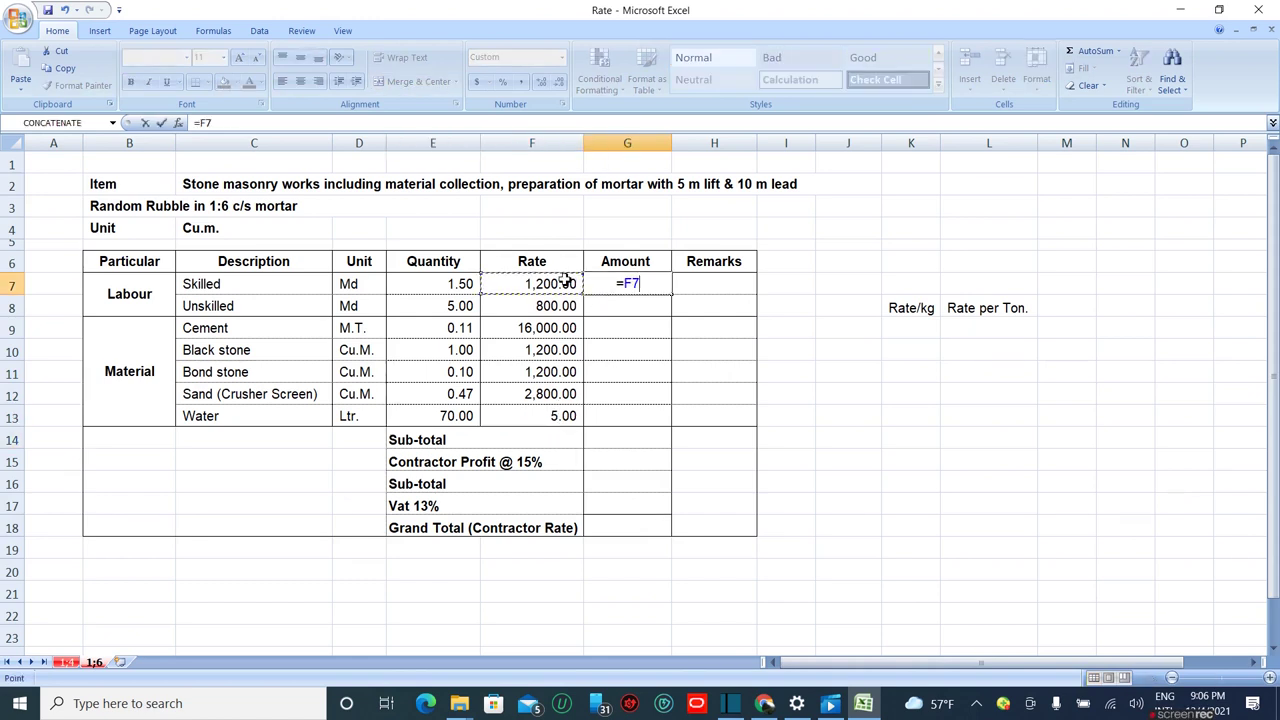
text(*)
click(462, 281)
key(Return)
click(625, 284)
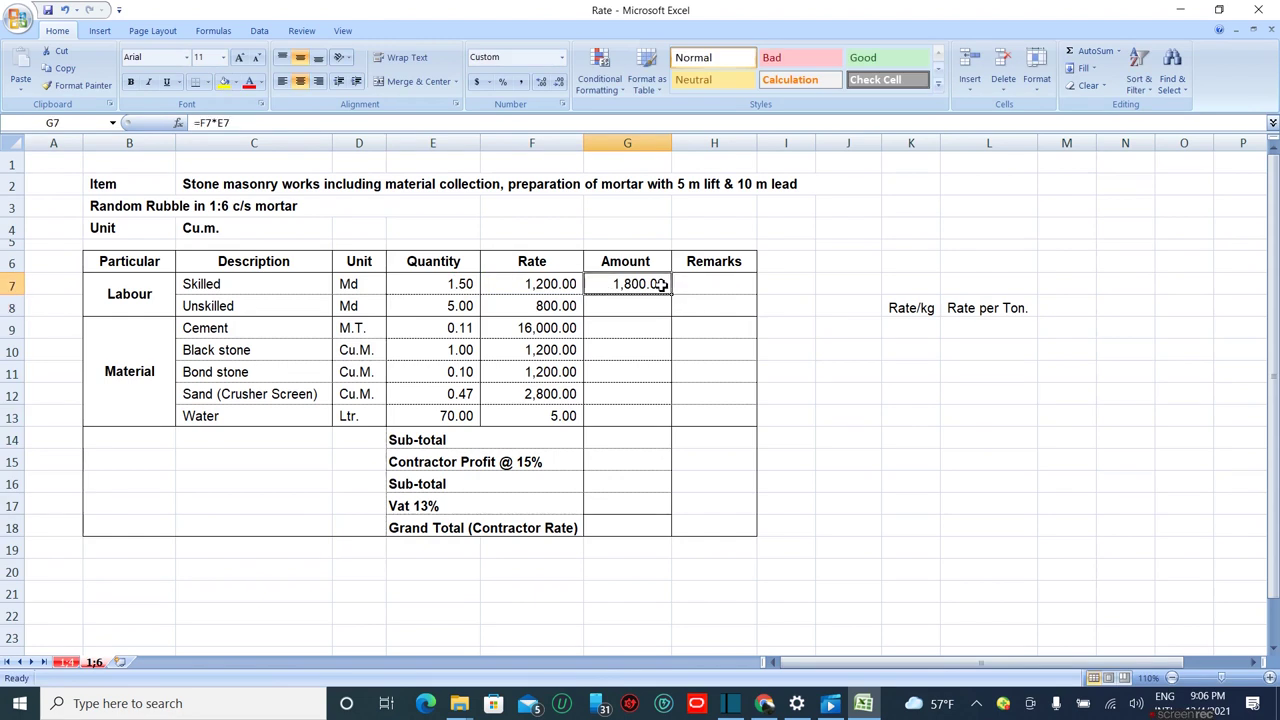
drag(673, 297, 654, 422)
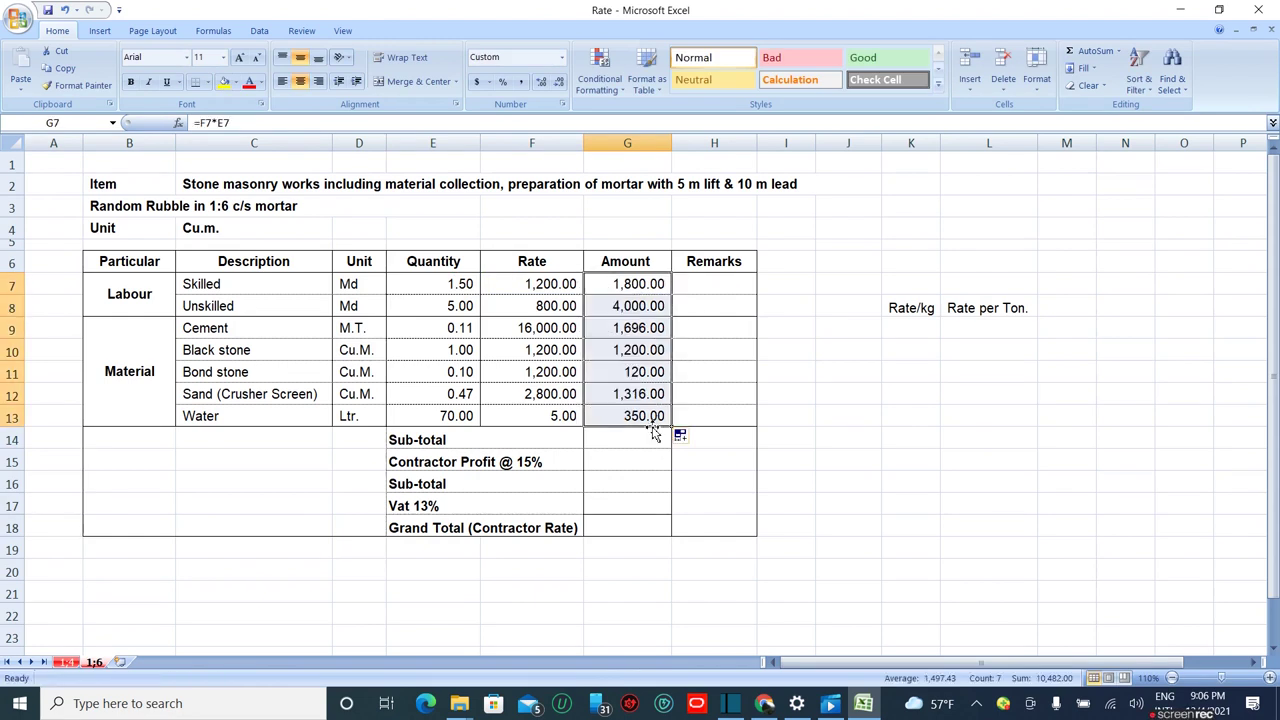
Step: Calculate the first Sub-total in G14 by using AutoSum on the amounts above it
click(646, 437)
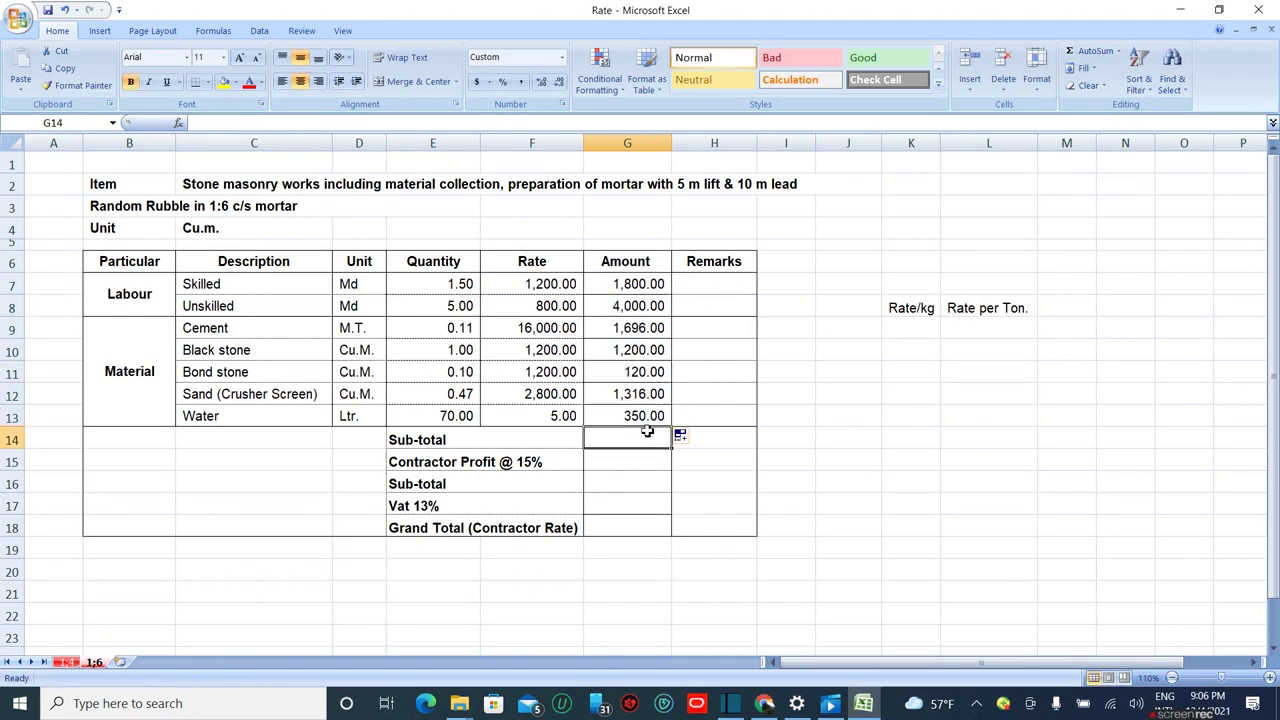
click(1088, 50)
key(Return)
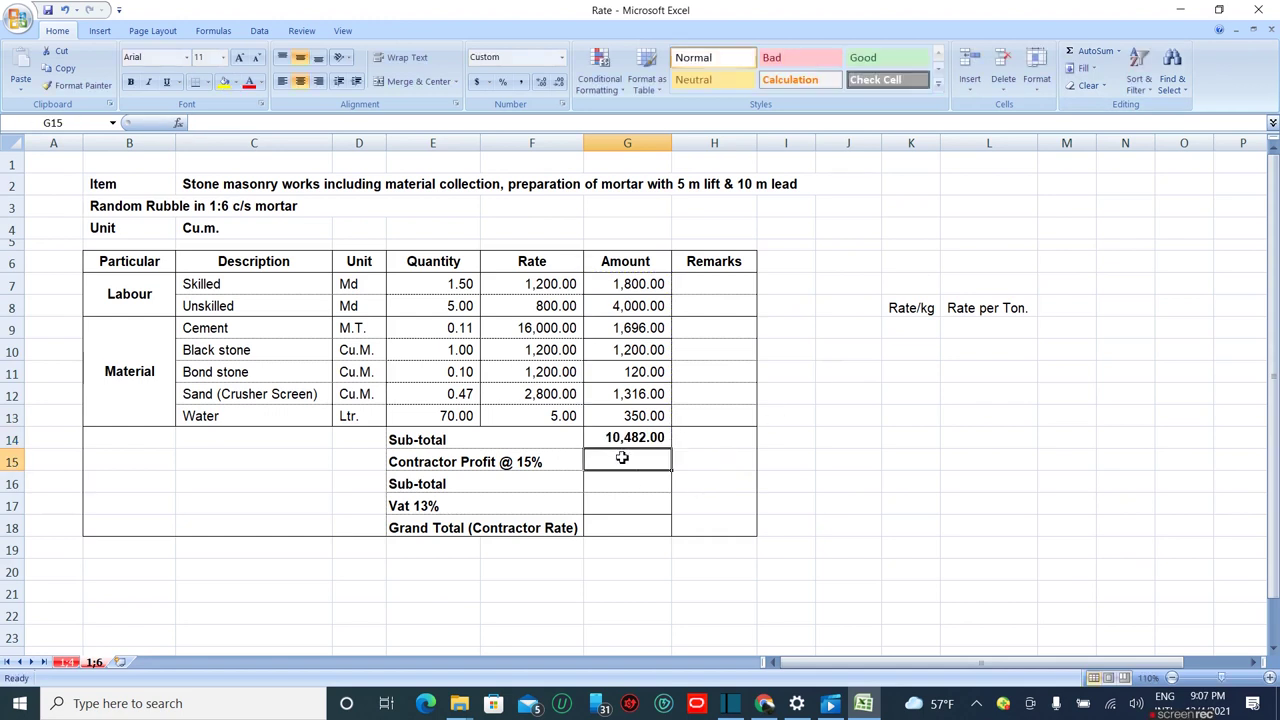
Step: Calculate the 15% Contractor Profit in G15 with the formula =G14*15/100
text(=)
click(636, 437)
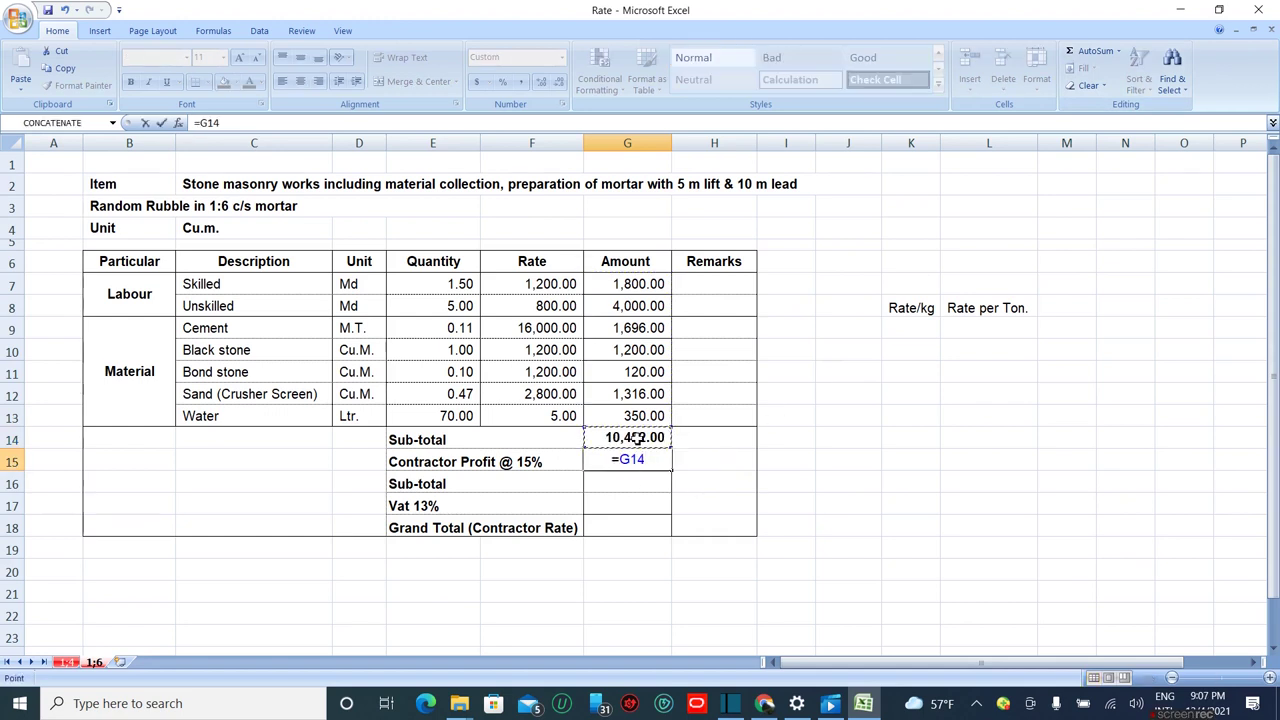
text(*15)
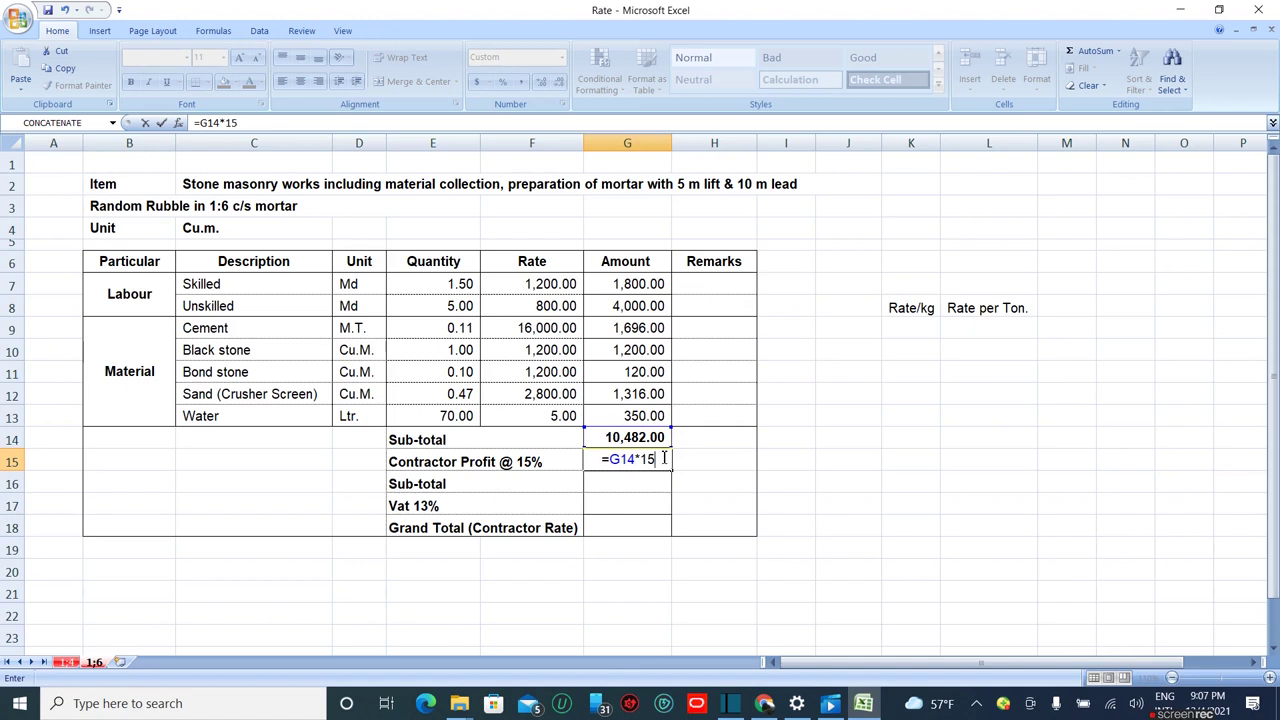
text(/100)
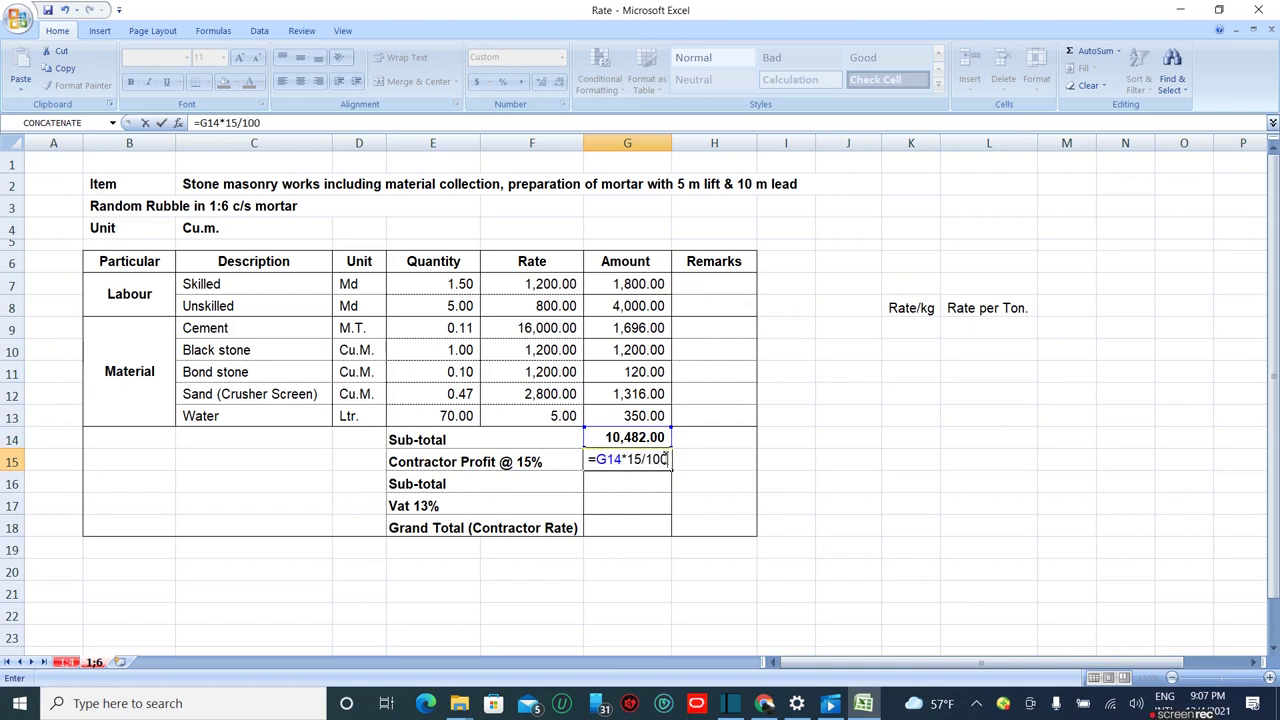
key(Return)
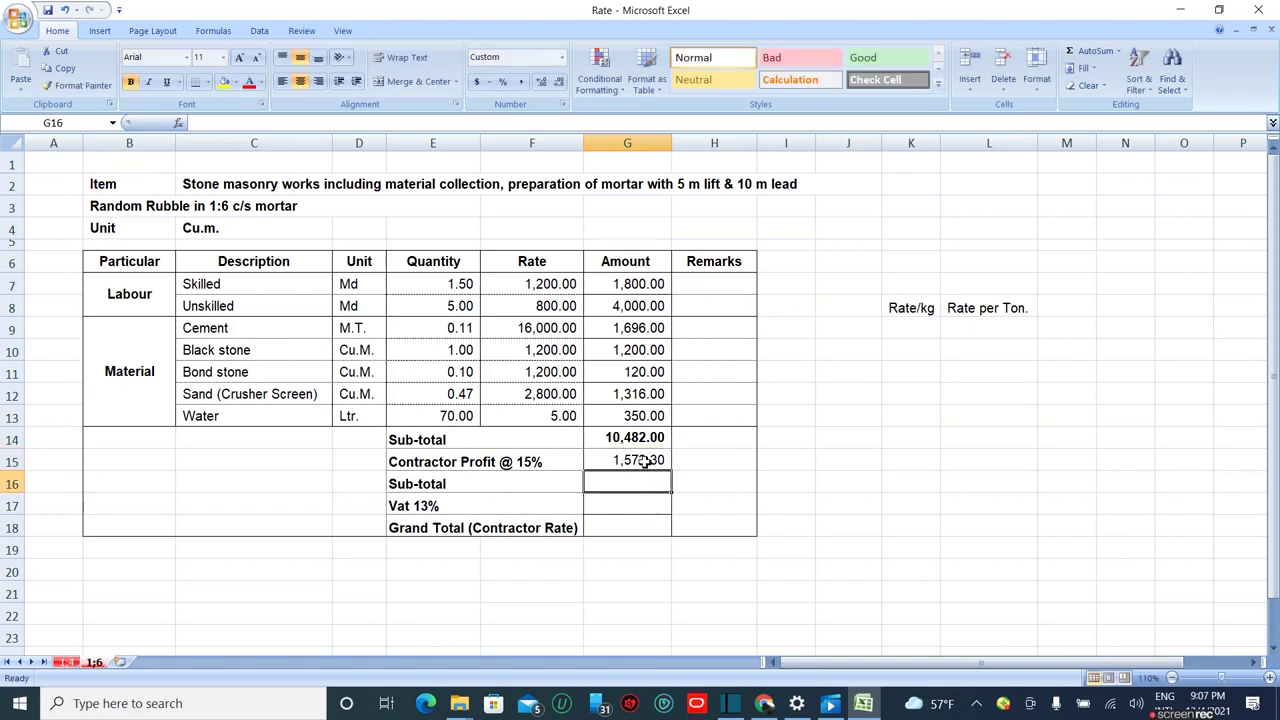
Step: Calculate the second Sub-total in G16 of the 1:6 sheet by adding the contractor profit G15 and the first sub-total G14
text(=)
click(645, 461)
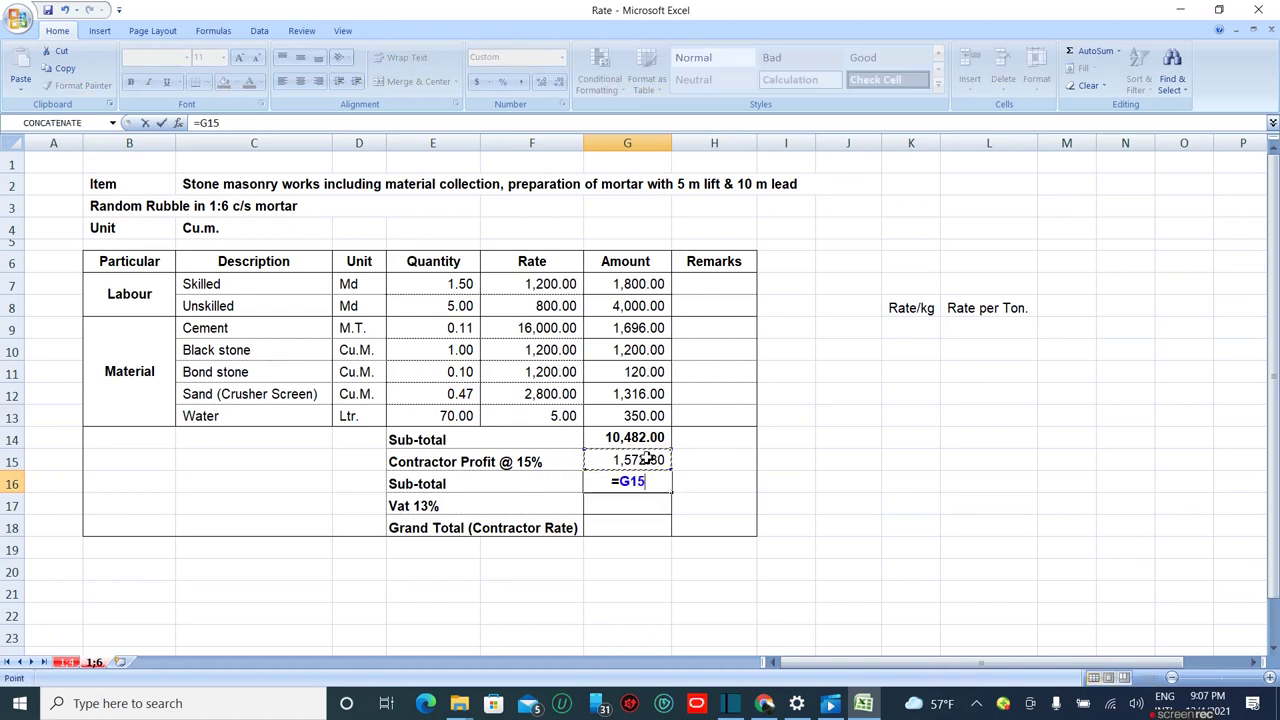
text(+)
click(643, 440)
key(Return)
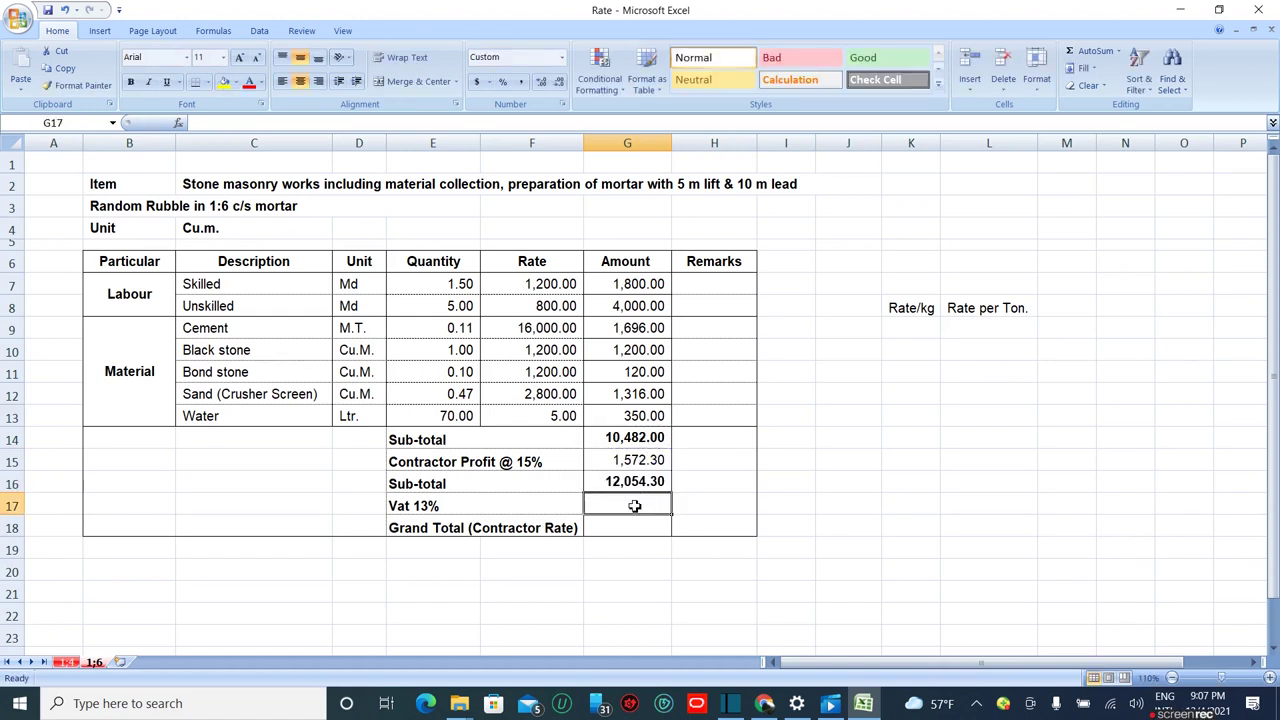
Step: Calculate the 13% VAT in G17 of the 1:6 sheet with the formula =G16*13/100
text(=)
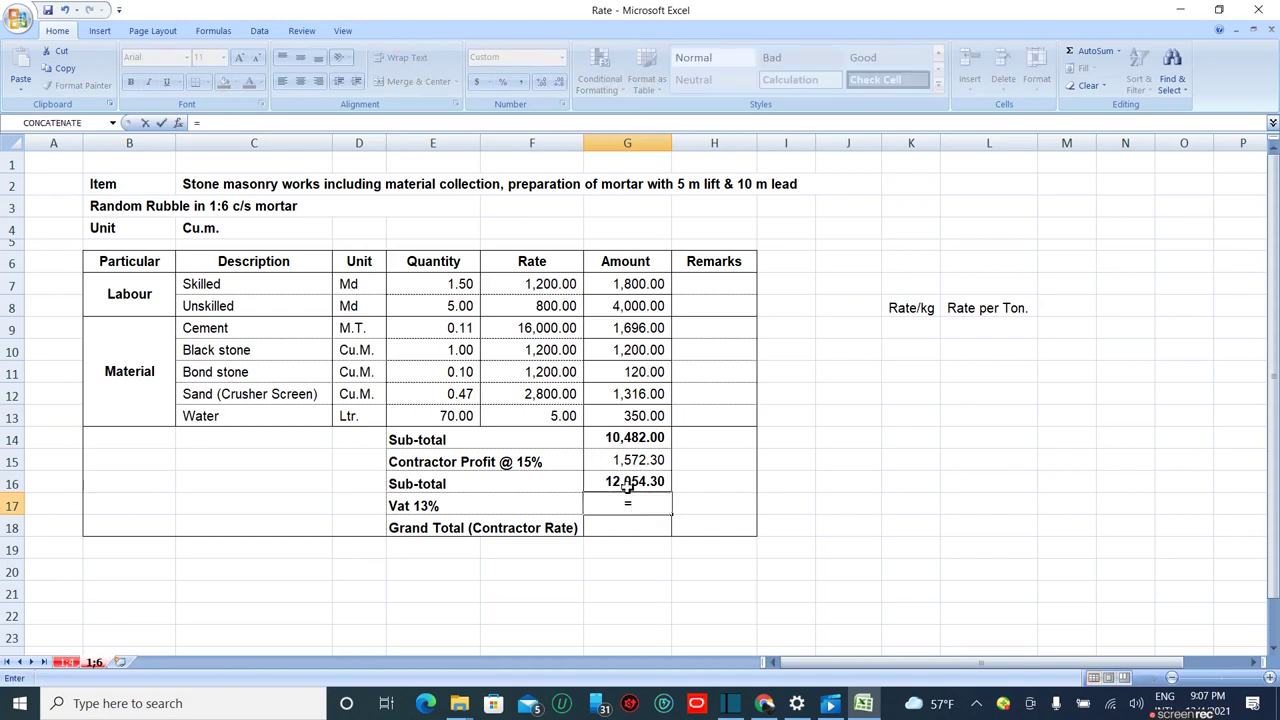
click(627, 484)
text(*)
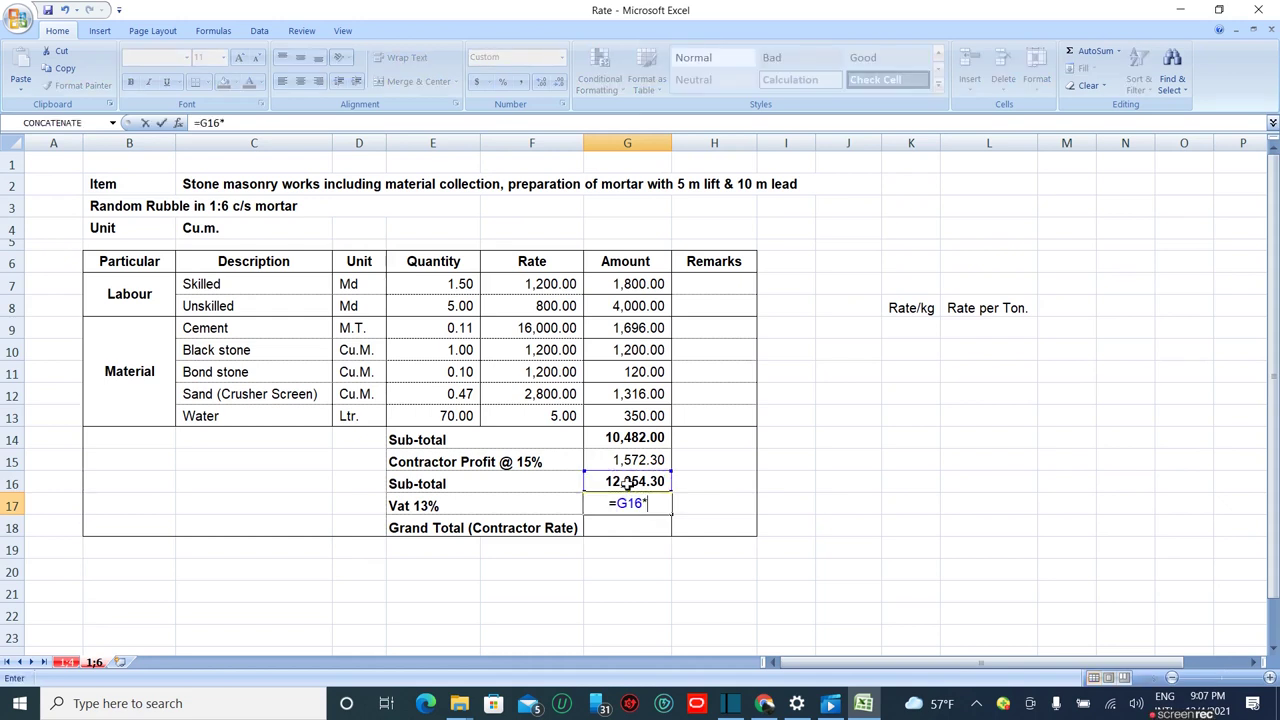
text(13/100)
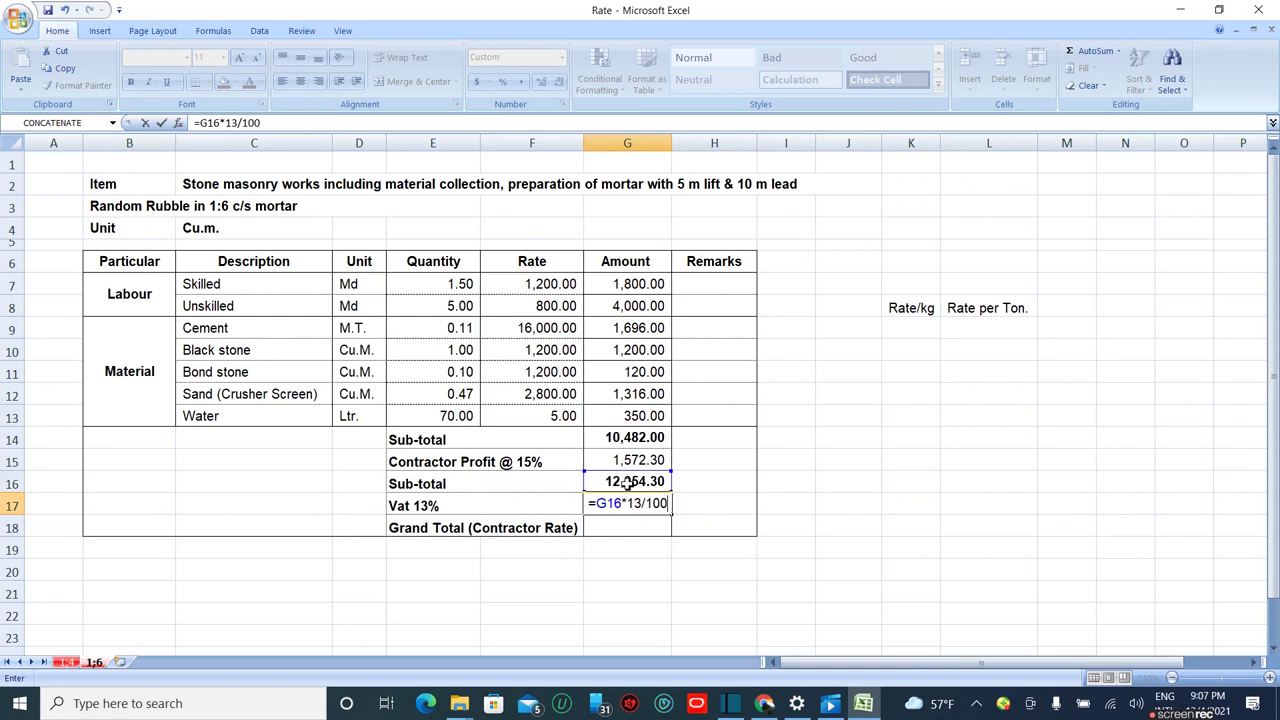
key(Return)
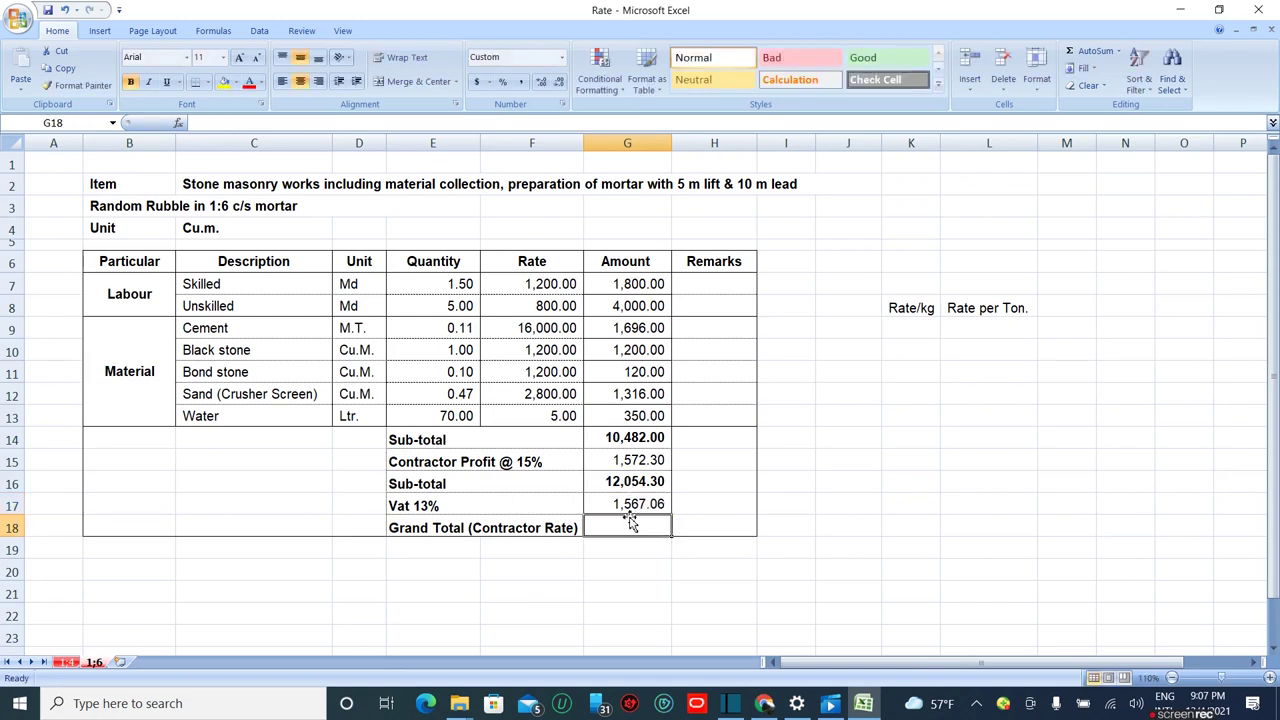
Step: Calculate the 1:6 sheet's Grand Total in G18 by adding the VAT G17 and the sub-total G16, and return to the 1:4 sheet
text(=)
click(625, 505)
text(+)
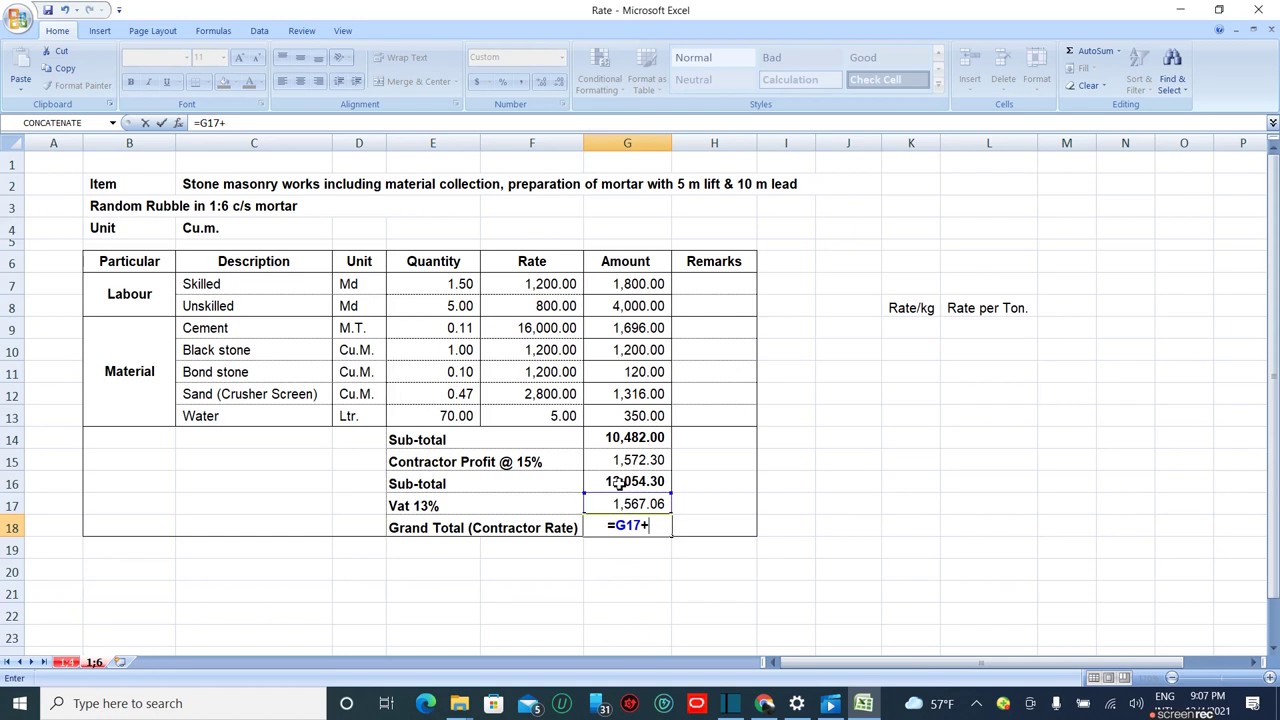
click(619, 481)
key(Return)
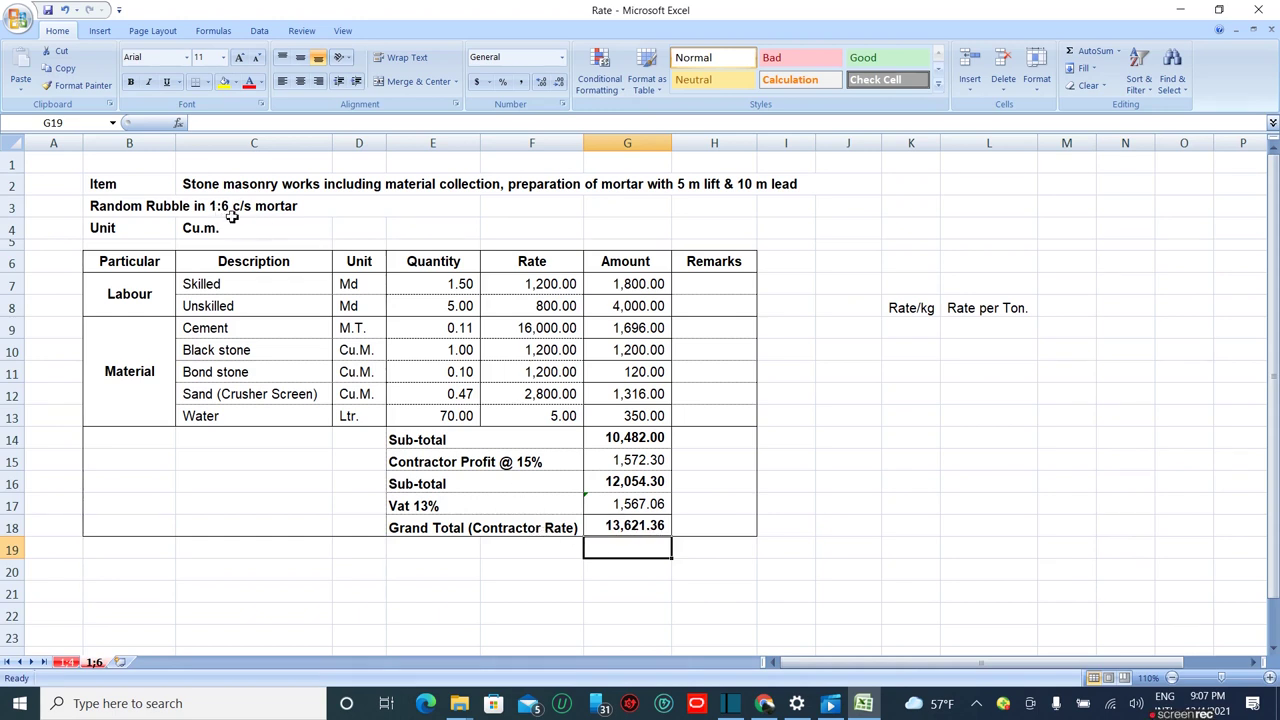
click(67, 662)
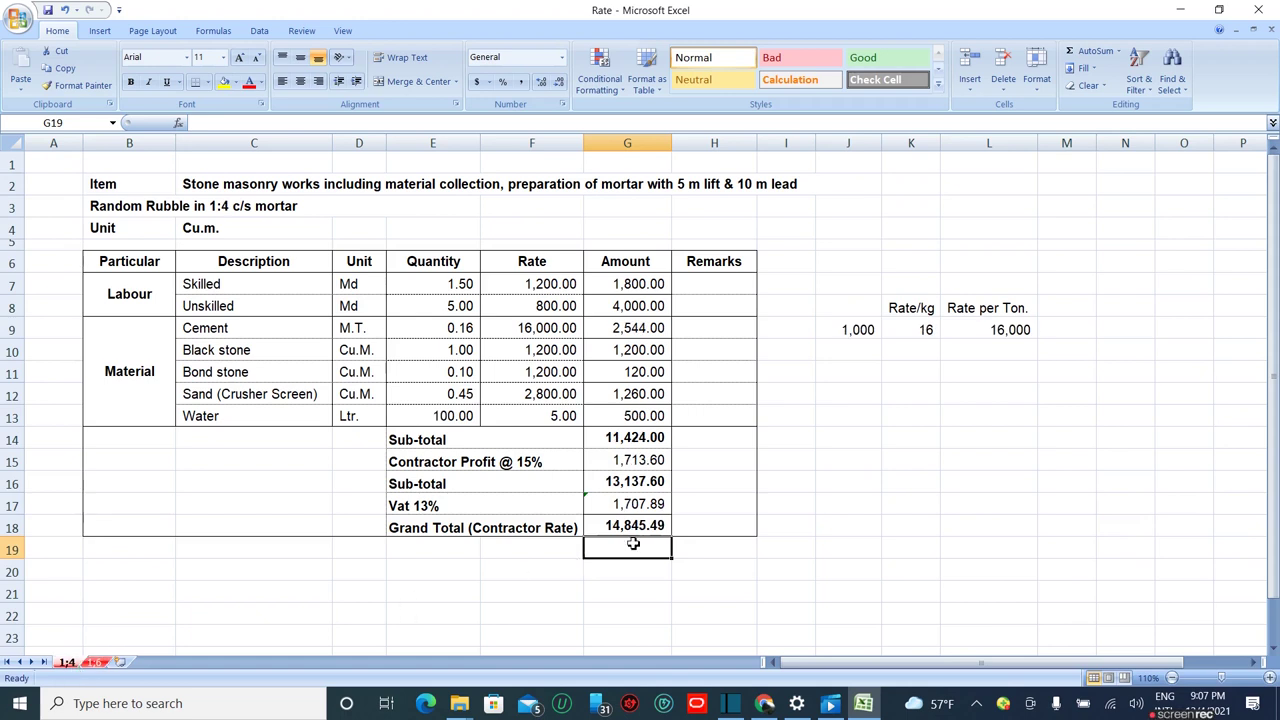